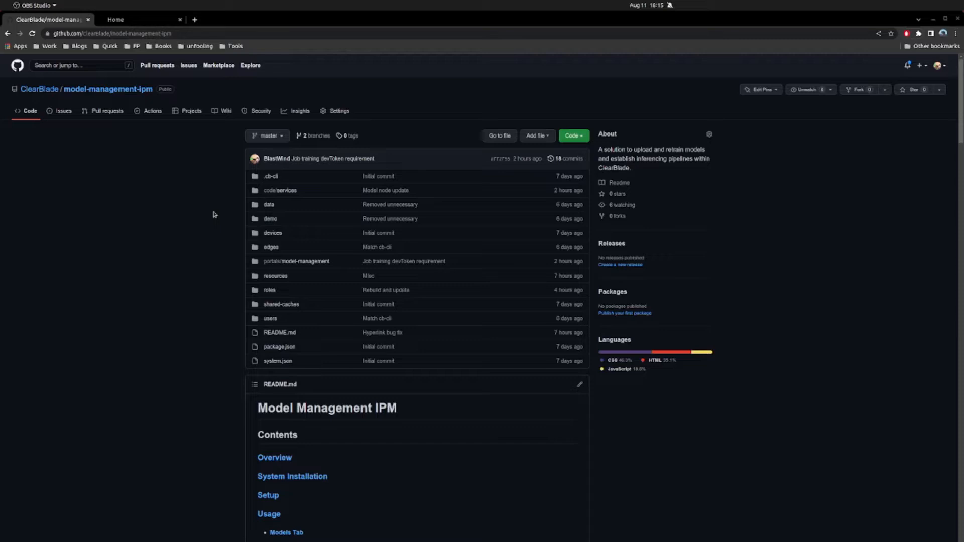
Look over the demo folder's files in the model-management-ipm repository and return to the repository root.
{"action": "left_click", "coordinate": [270, 219]}
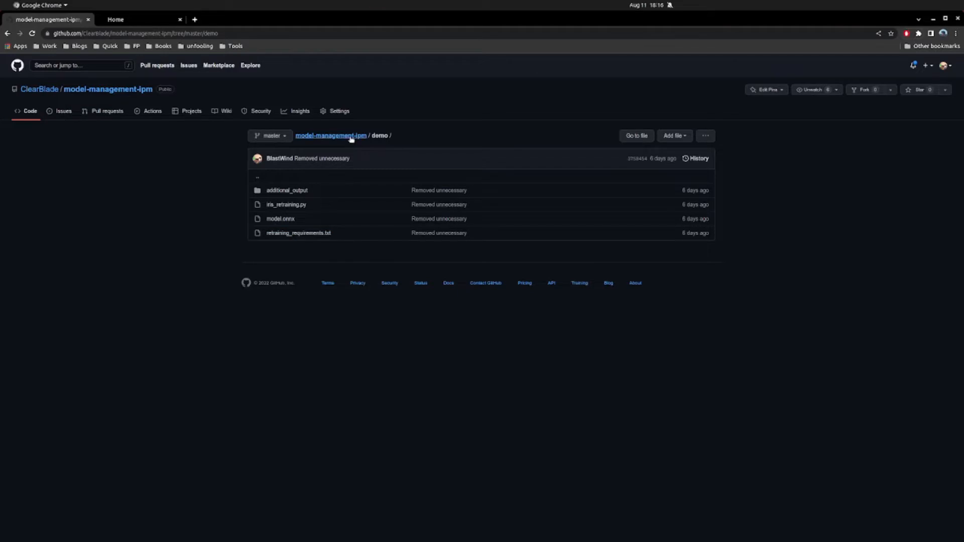
{"action": "left_click", "coordinate": [351, 140]}
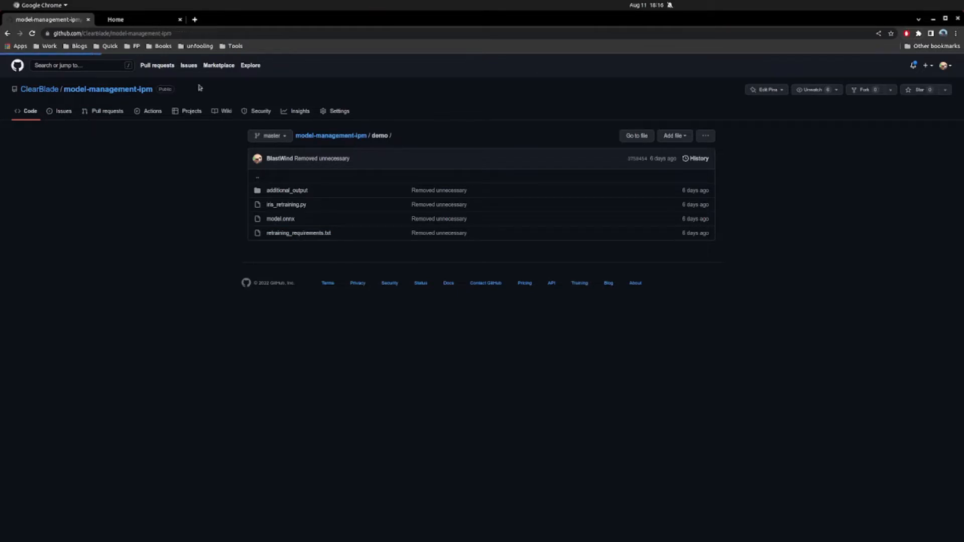
Switch to the ClearBlade console and create an empty system named demo.
{"action": "left_click", "coordinate": [146, 22]}
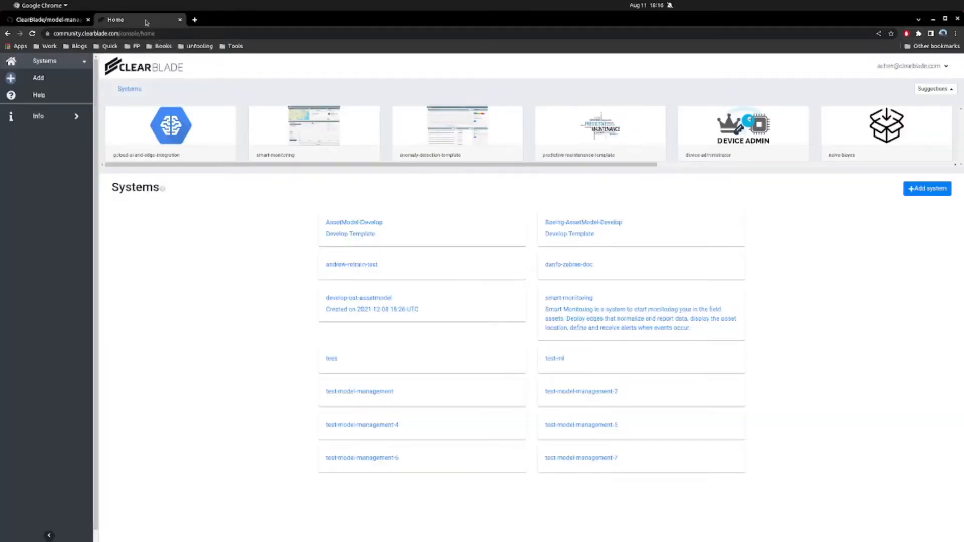
{"action": "left_click", "coordinate": [948, 193]}
{"action": "left_click", "coordinate": [425, 134]}
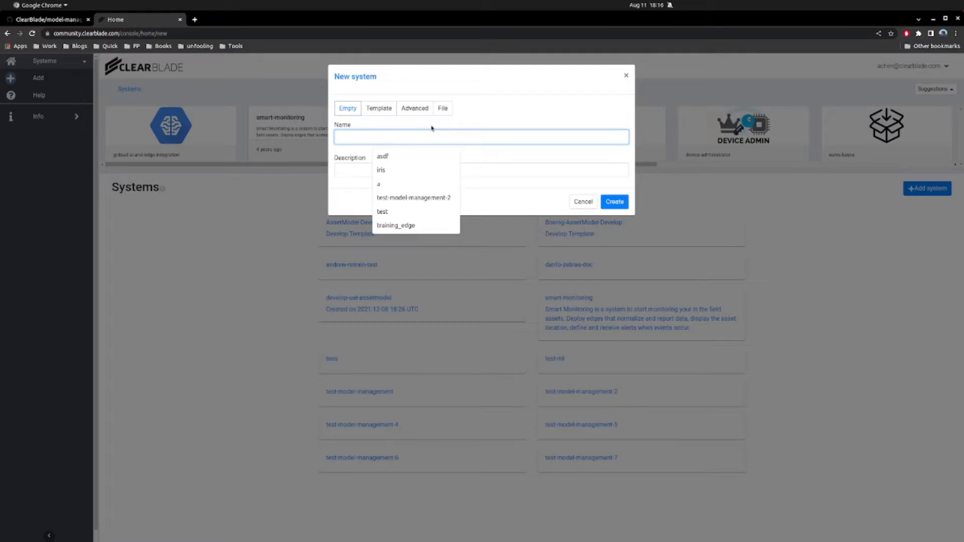
{"action": "type", "text": "demo"}
{"action": "left_click", "coordinate": [610, 206]}
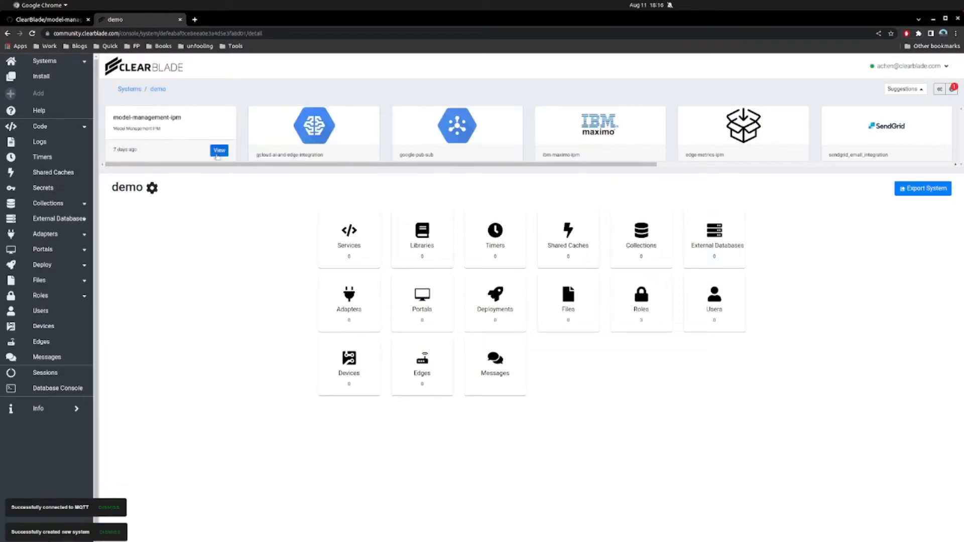
Import the model-management-ipm package into the demo system, and open the reloaded system's list of portals.
{"action": "left_click", "coordinate": [219, 150]}
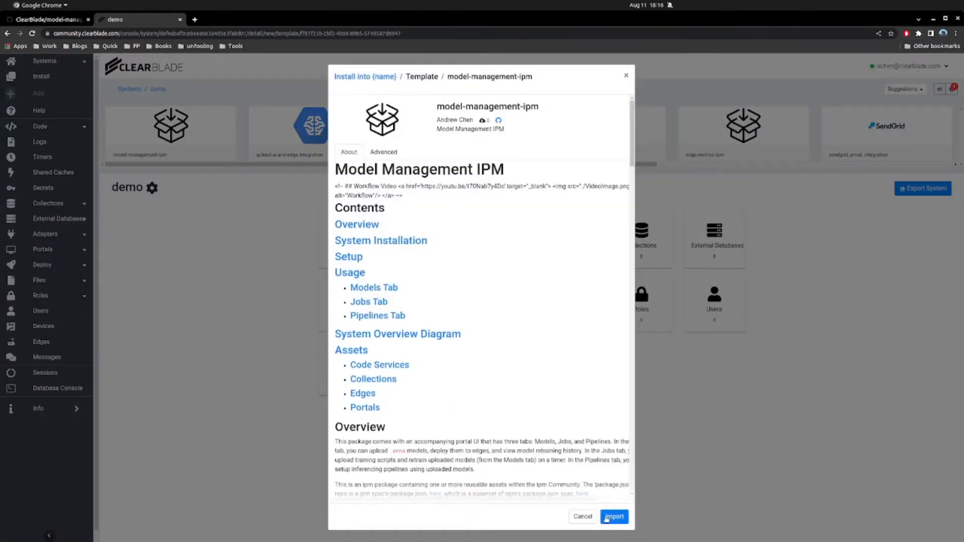
{"action": "left_click", "coordinate": [614, 516]}
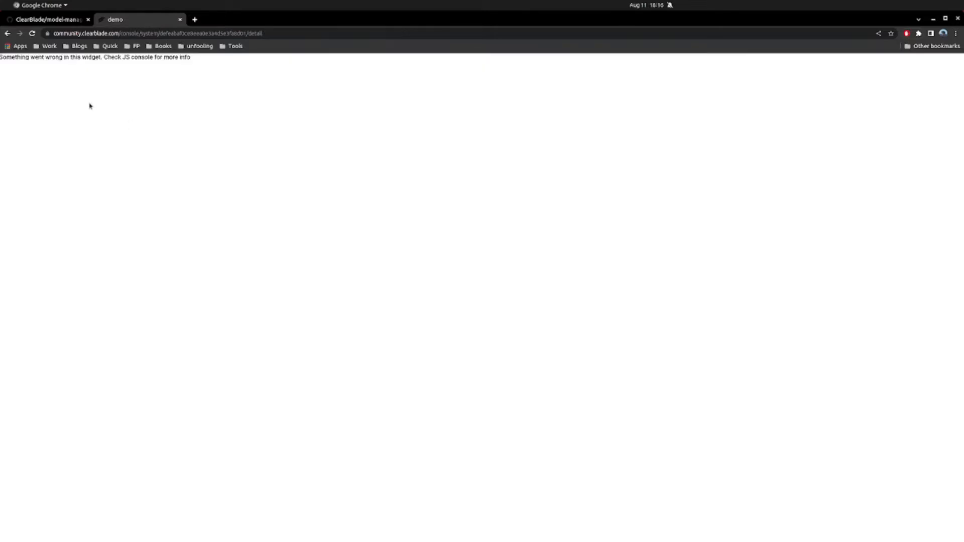
{"action": "left_click", "coordinate": [32, 35]}
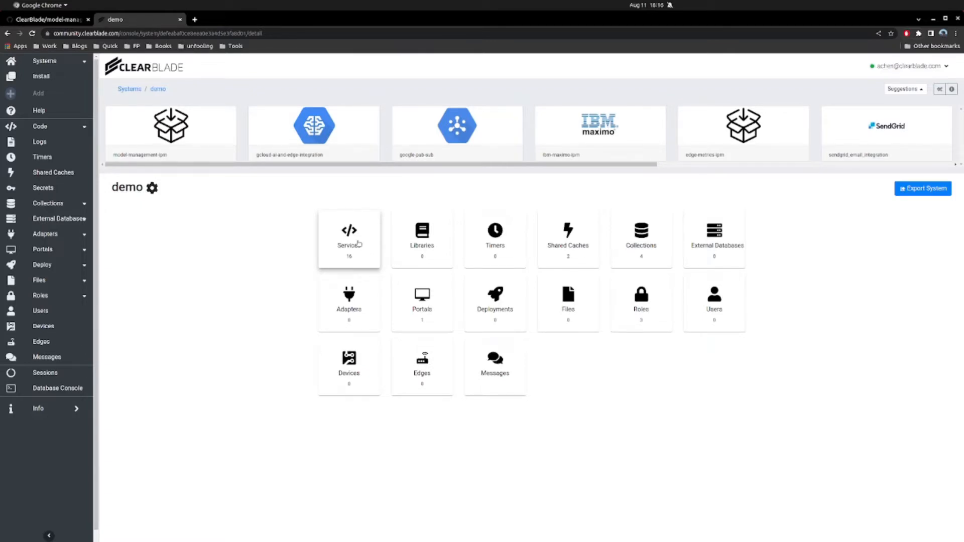
{"action": "left_click", "coordinate": [428, 292]}
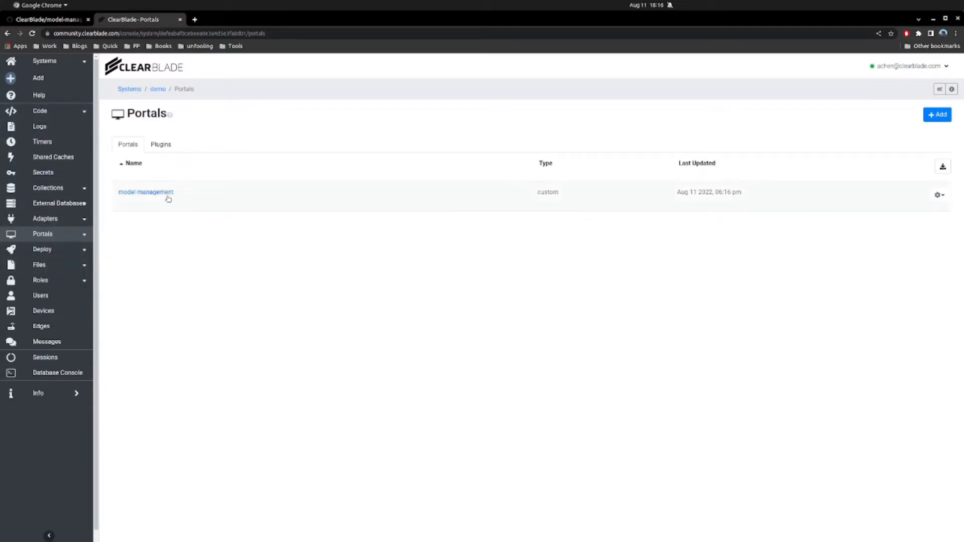
Create a new user in the demo system with the test account's e-mail and password.
{"action": "left_click", "coordinate": [41, 295]}
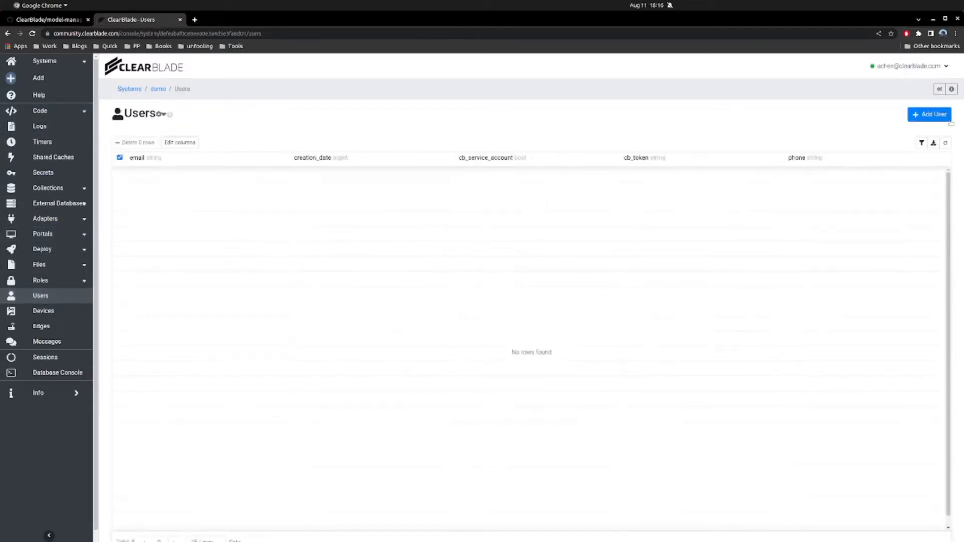
{"action": "left_click", "coordinate": [929, 115]}
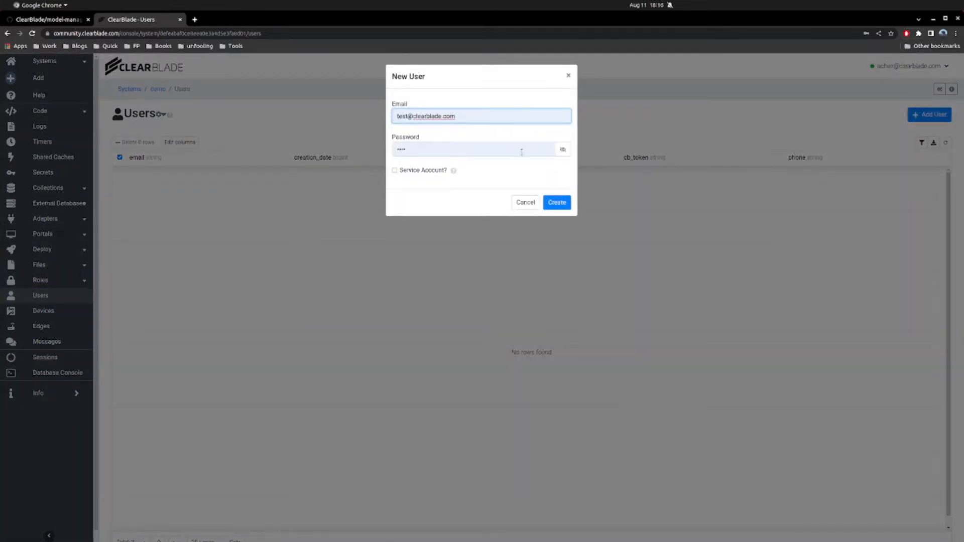
{"action": "left_click", "coordinate": [556, 202]}
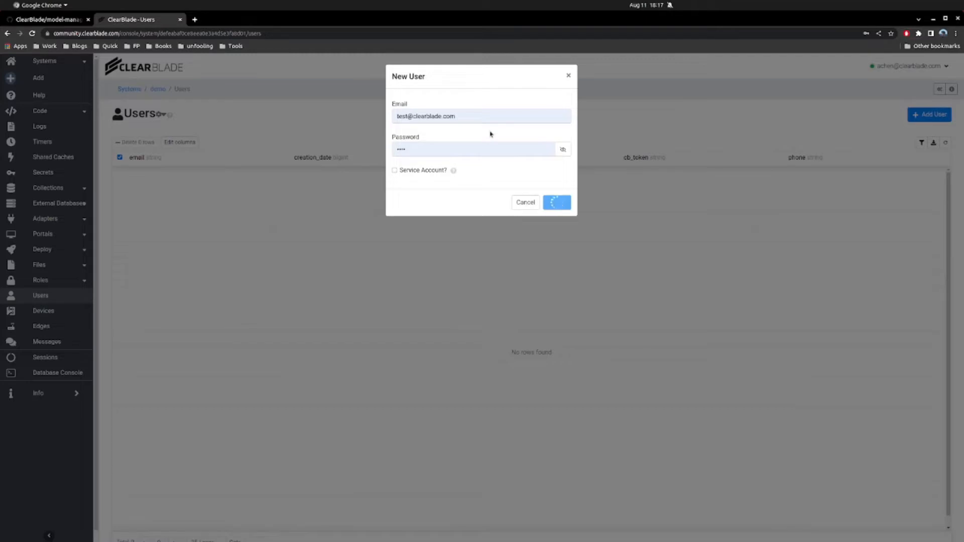
Replace the new user's Authenticated role with Administrator.
{"action": "left_click", "coordinate": [542, 138]}
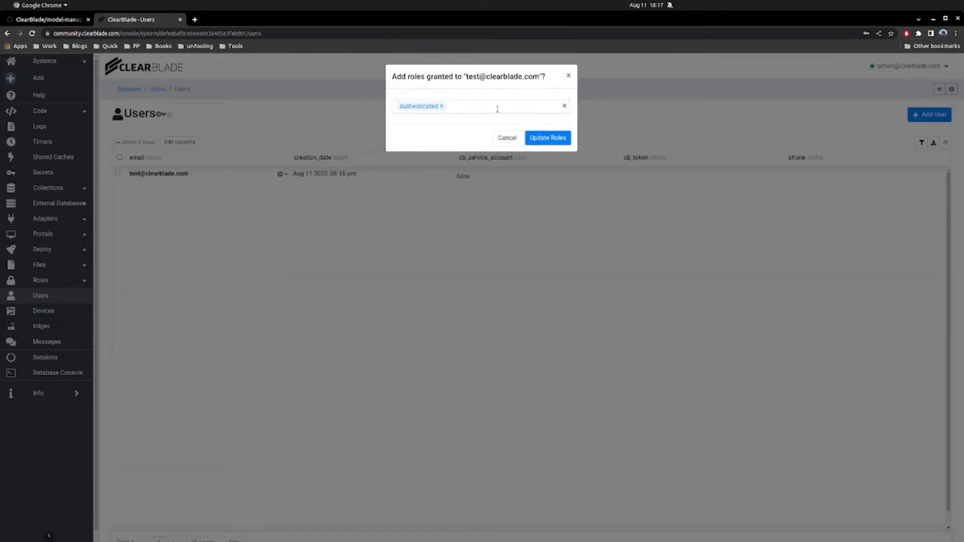
{"action": "left_click", "coordinate": [497, 105]}
{"action": "key", "text": "BackSpace"}
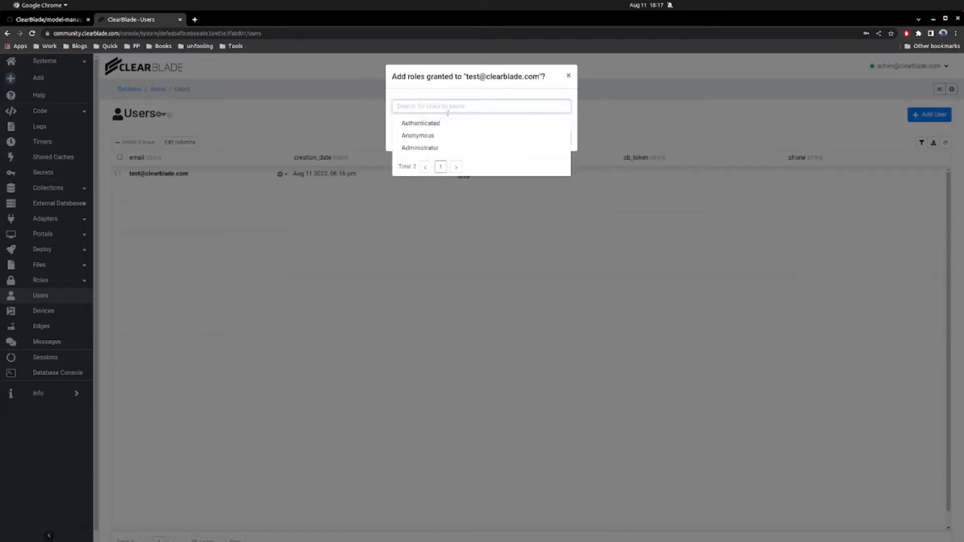
{"action": "left_click", "coordinate": [442, 148]}
{"action": "left_click", "coordinate": [549, 138]}
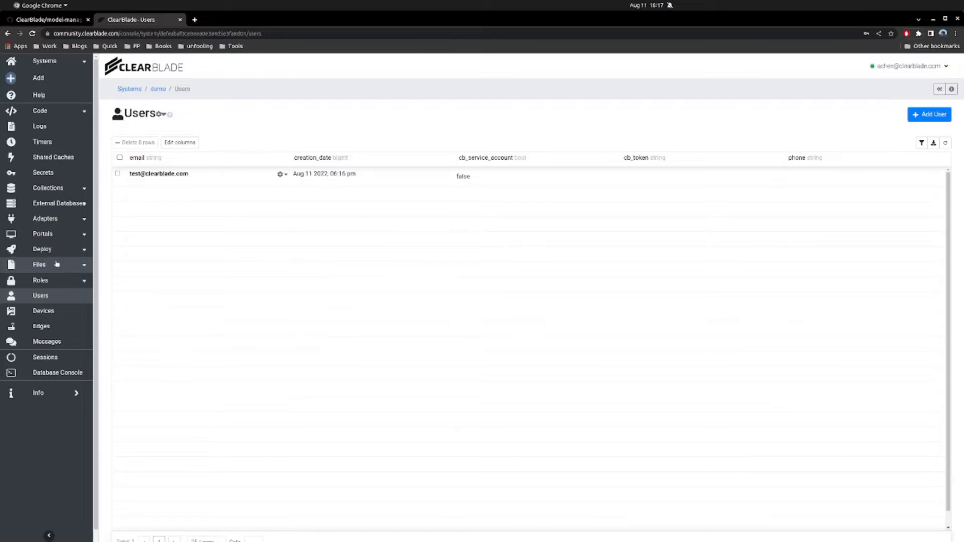
Log in to the model-management portal with the test user's e-mail and password, and show the portal in preview mode.
{"action": "left_click", "coordinate": [69, 235]}
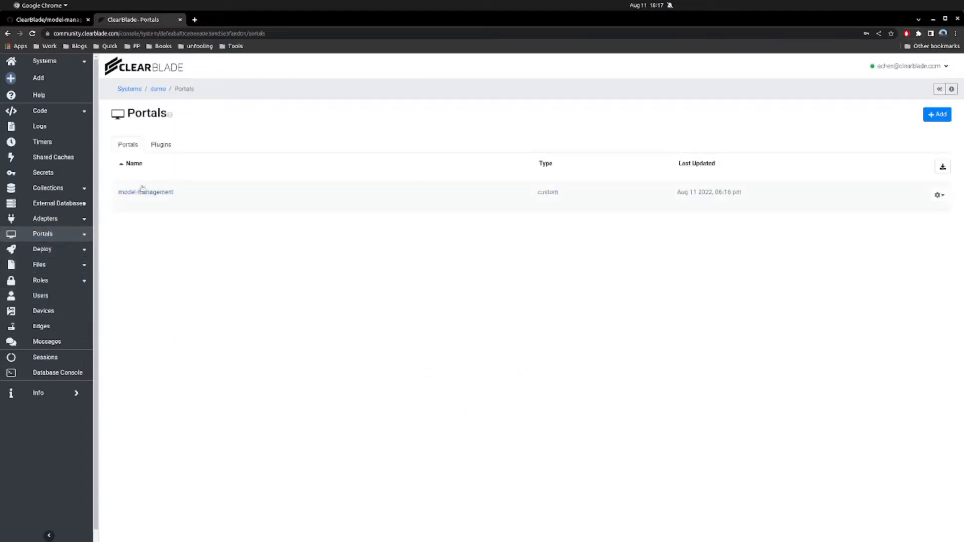
{"action": "left_click", "coordinate": [142, 192]}
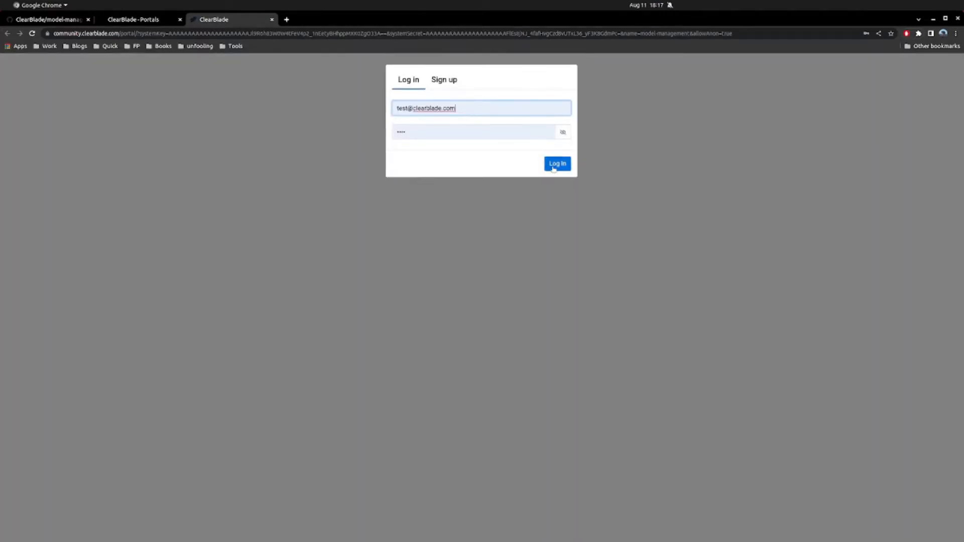
{"action": "left_click", "coordinate": [553, 165]}
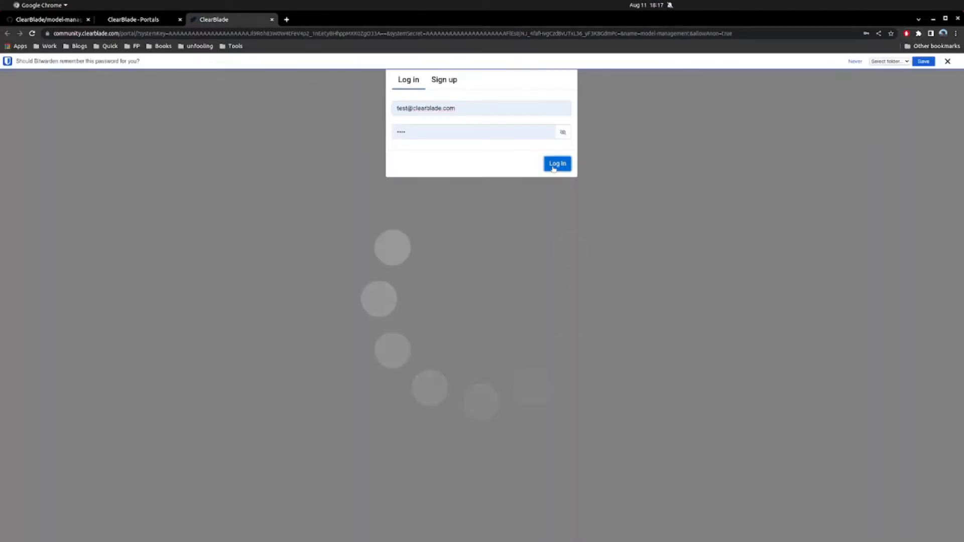
{"action": "left_click", "coordinate": [950, 61]}
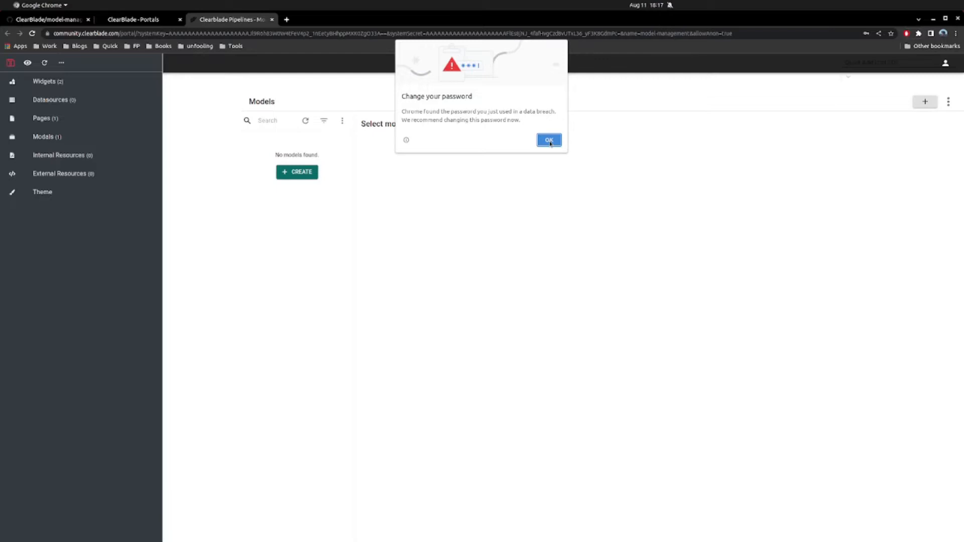
{"action": "left_click", "coordinate": [549, 141]}
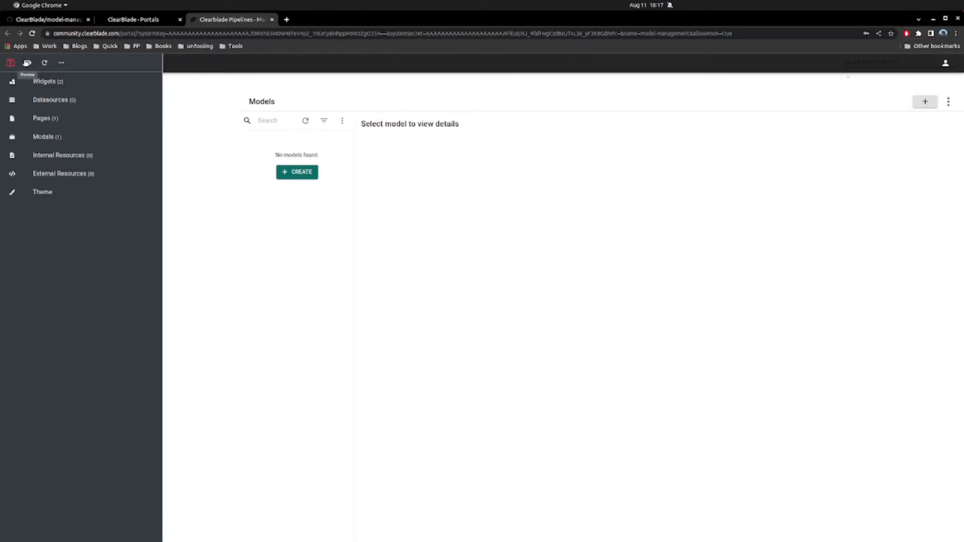
{"action": "left_click", "coordinate": [27, 63]}
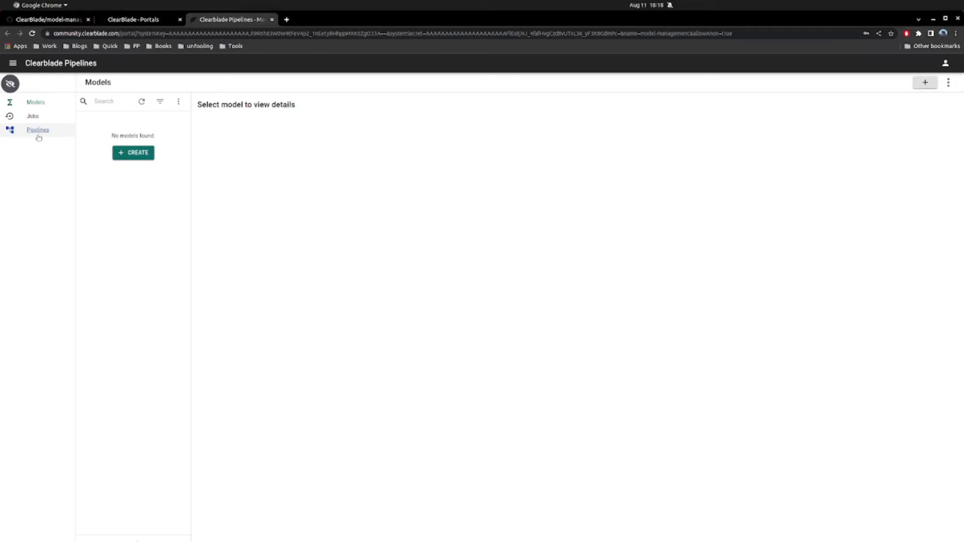
Start a new model in the portal and name it iris.
{"action": "left_click", "coordinate": [125, 157]}
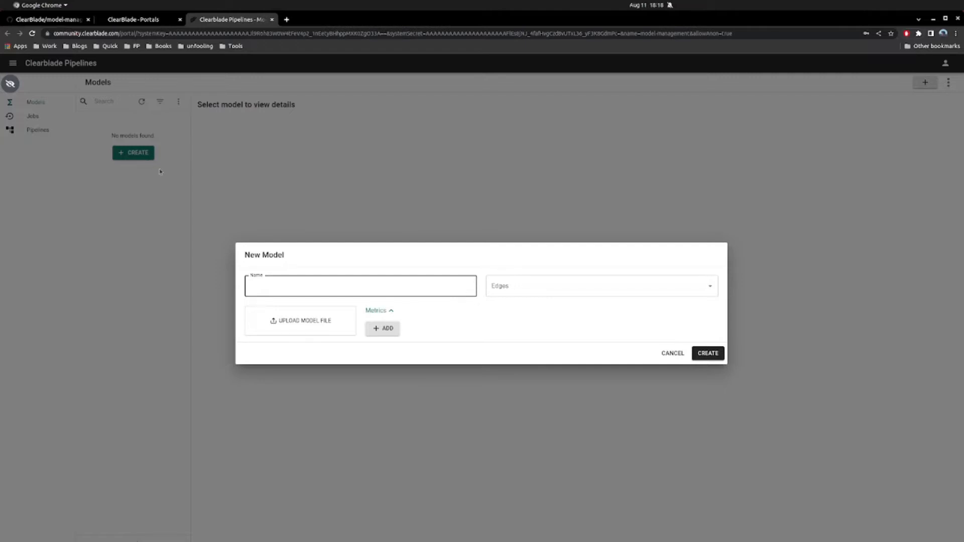
{"action": "left_click", "coordinate": [381, 282]}
{"action": "left_click", "coordinate": [311, 308]}
{"action": "key", "text": "BackSpace"}
{"action": "key", "text": "BackSpace"}
{"action": "key", "text": "BackSpace"}
{"action": "key", "text": "BackSpace"}
{"action": "type", "text": "iris"}
{"action": "left_click", "coordinate": [354, 264]}
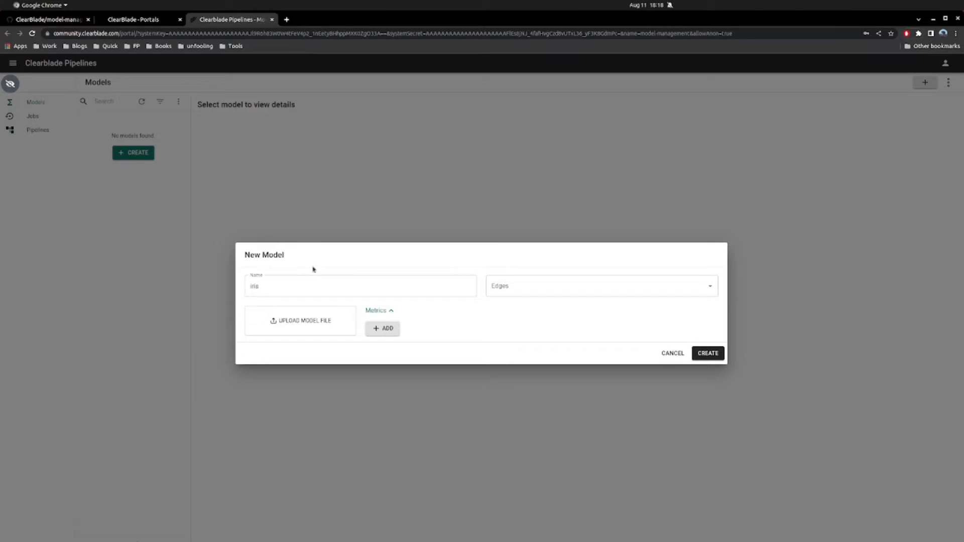
Attach model.onnx from the demo folder as the model file and check the available edges.
{"action": "left_click", "coordinate": [328, 319]}
{"action": "left_click", "coordinate": [433, 195]}
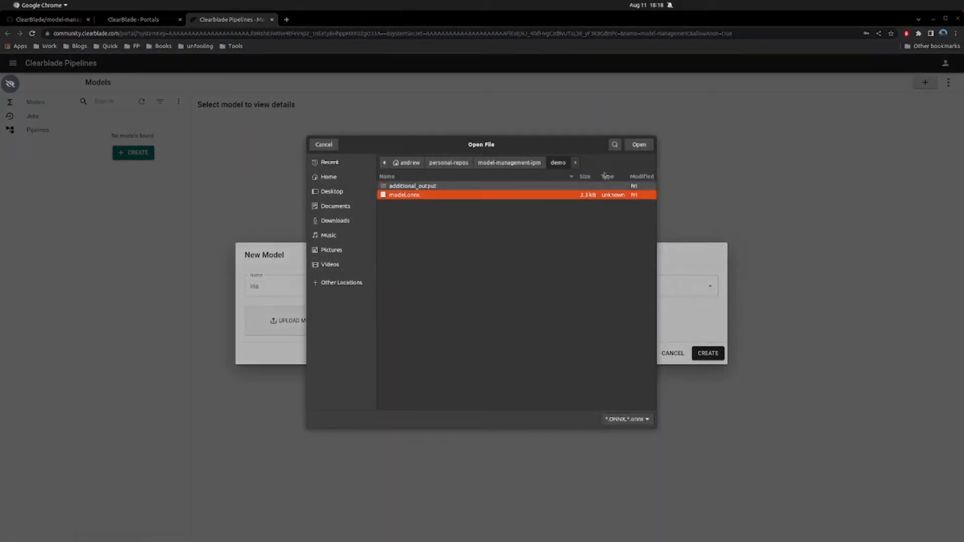
{"action": "left_click", "coordinate": [635, 145]}
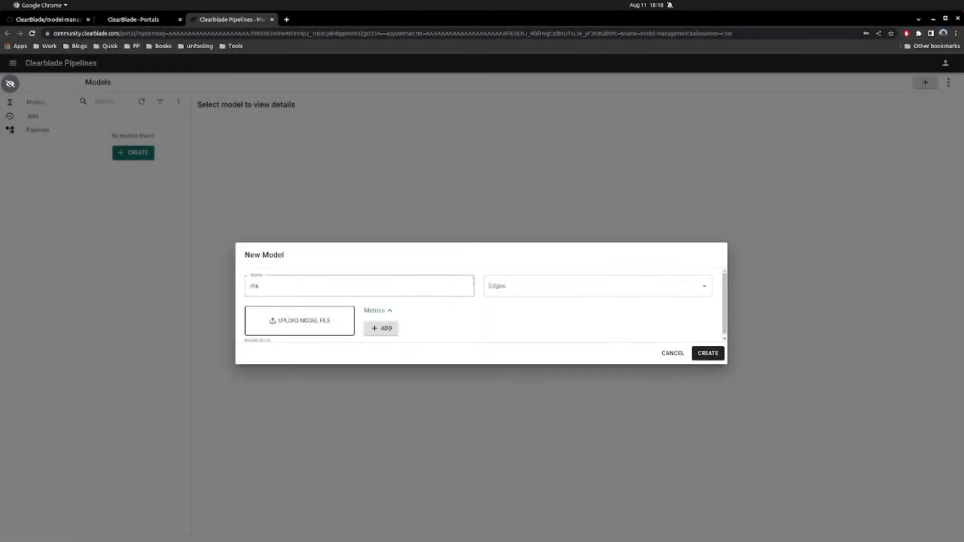
{"action": "left_click", "coordinate": [506, 294]}
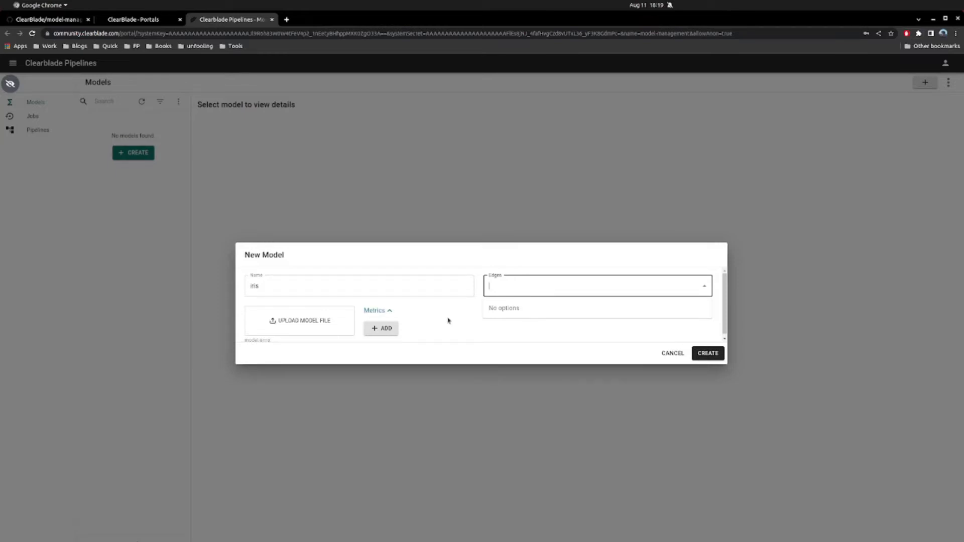
Add a metric named accuracy with the value 75 and create the iris model.
{"action": "left_click", "coordinate": [396, 328]}
{"action": "left_click", "coordinate": [396, 316]}
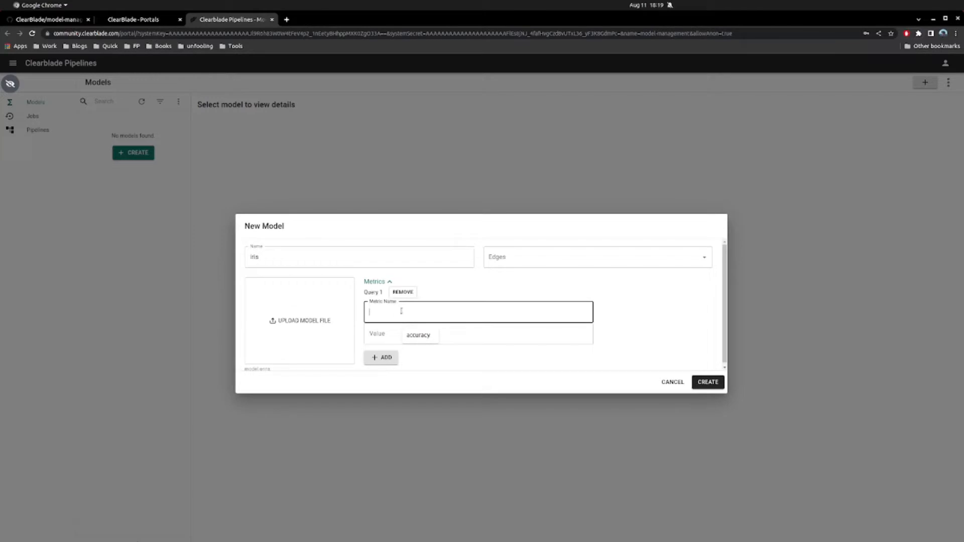
{"action": "left_click", "coordinate": [421, 338]}
{"action": "left_click", "coordinate": [422, 334]}
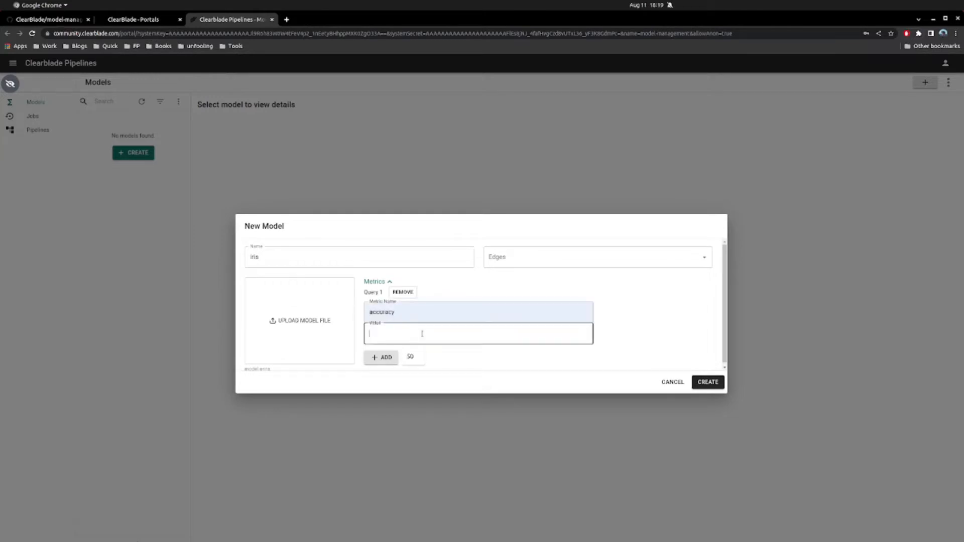
{"action": "type", "text": "75"}
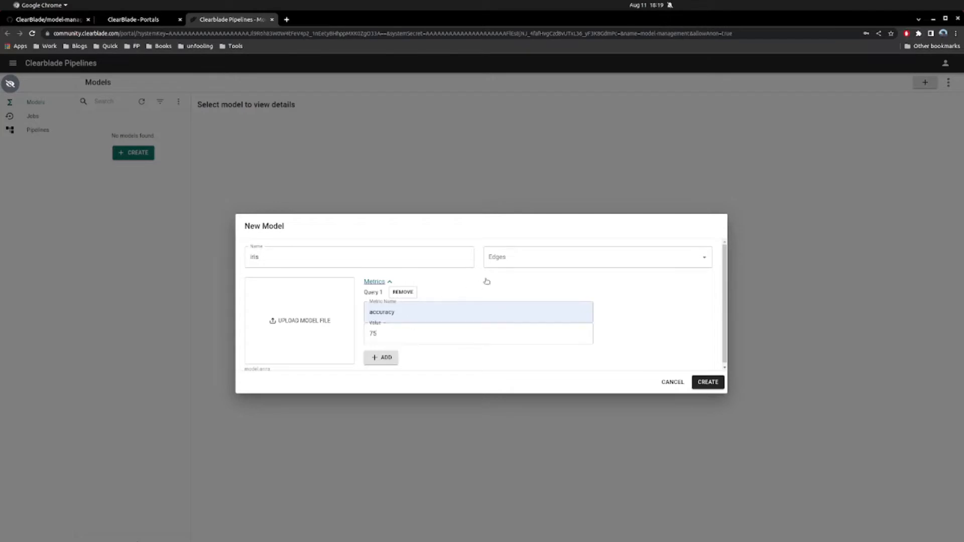
{"action": "left_click", "coordinate": [390, 282]}
{"action": "left_click", "coordinate": [706, 382]}
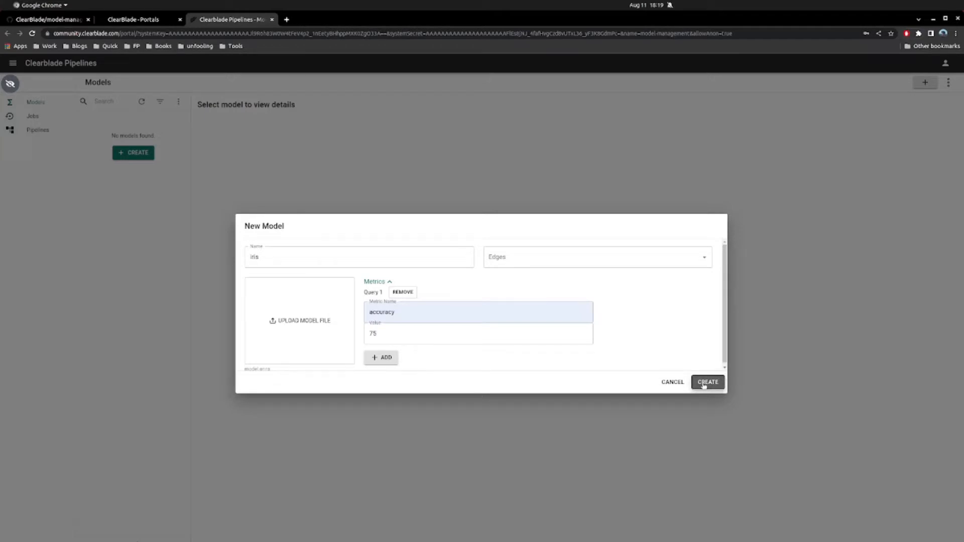
{"action": "left_click", "coordinate": [704, 383]}
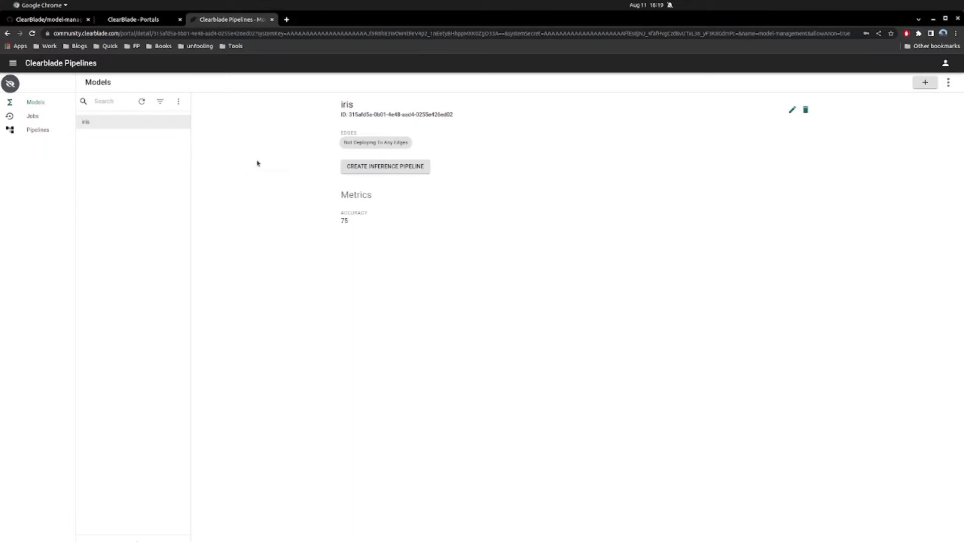
Examine the rows of the iris collection in the demo system's console.
{"action": "left_click", "coordinate": [145, 20]}
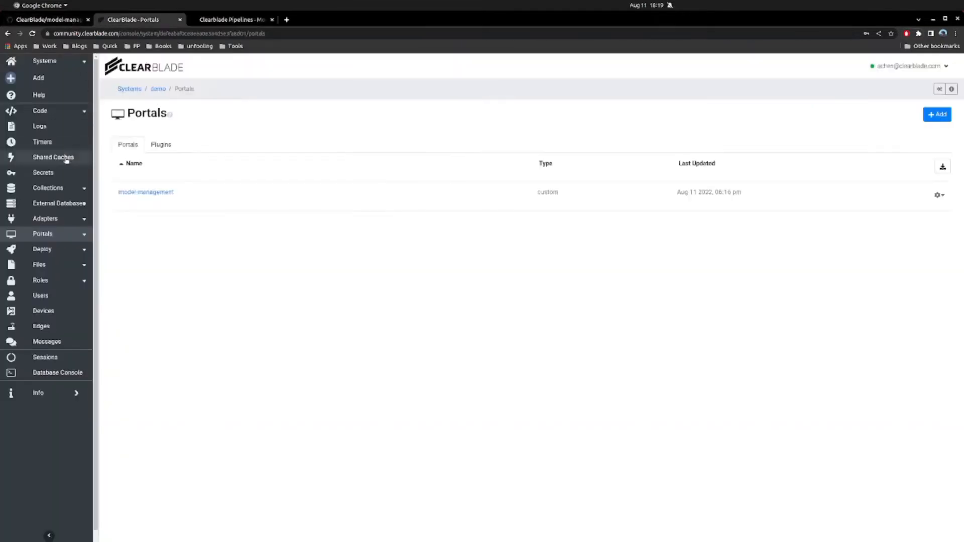
{"action": "left_click", "coordinate": [50, 188]}
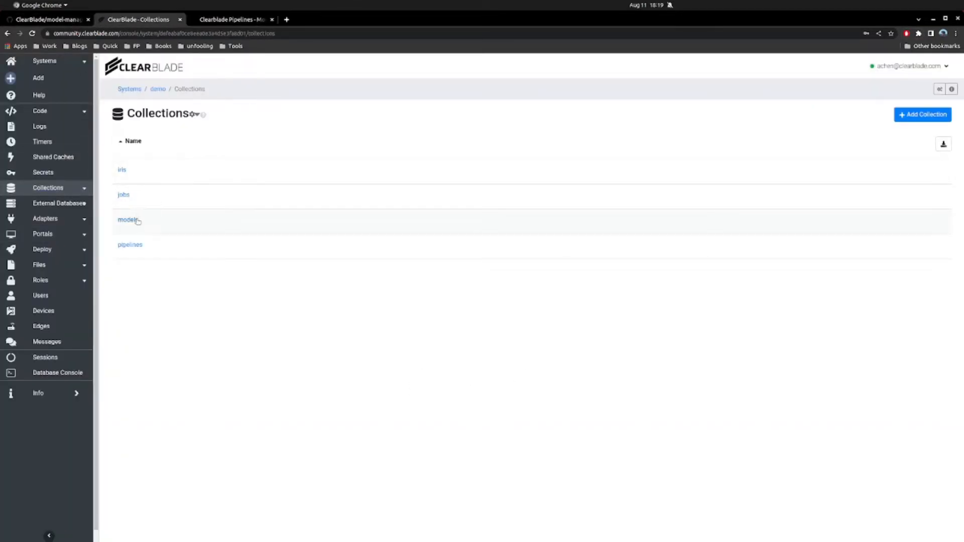
{"action": "left_click", "coordinate": [122, 170]}
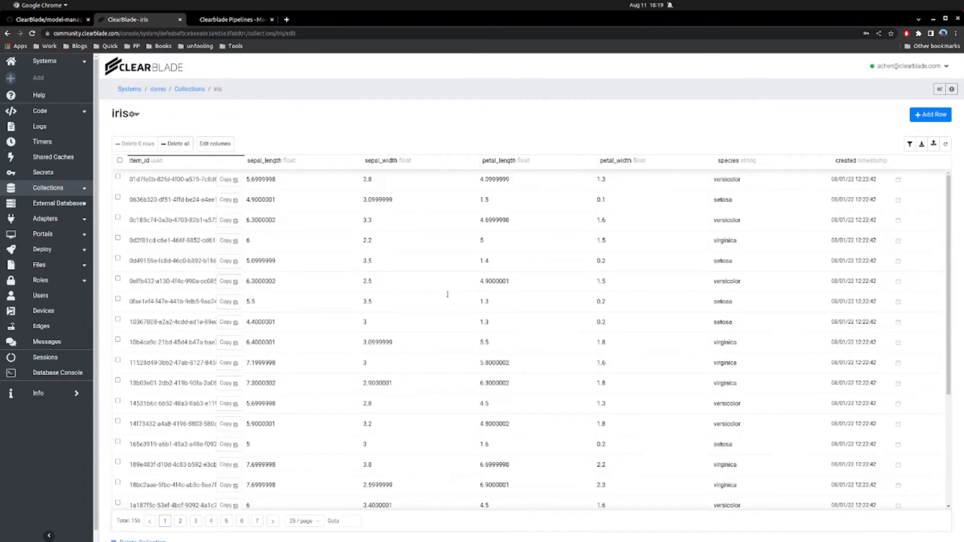
{"action": "scroll", "coordinate": [447, 294], "scroll_direction": "down", "scroll_amount": 1}
{"action": "scroll", "coordinate": [506, 290], "scroll_direction": "up", "scroll_amount": 1}
{"action": "scroll", "coordinate": [302, 432], "scroll_direction": "down", "scroll_amount": 3}
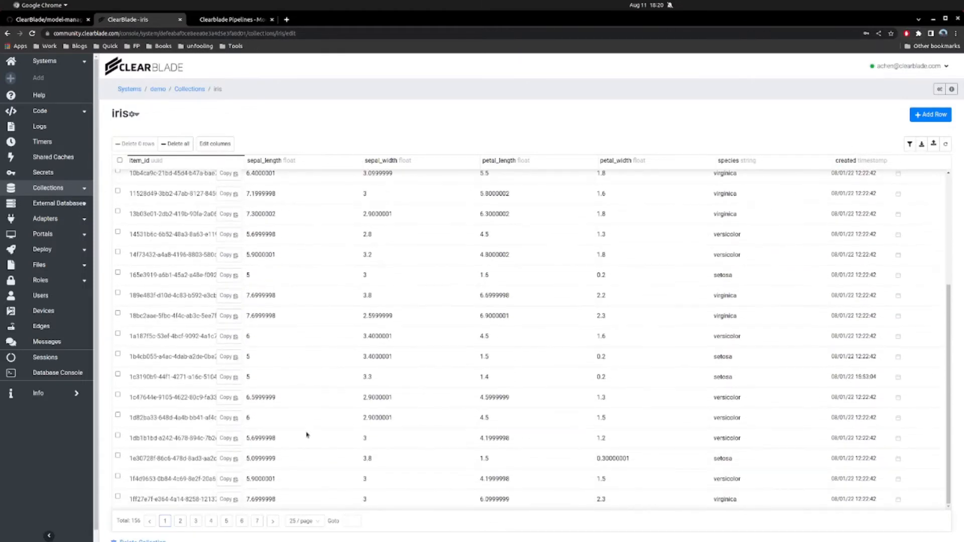
Start a new job in the Clearblade Pipelines portal with iris as the base model and check the available training edges.
{"action": "scroll", "coordinate": [304, 432], "scroll_direction": "up", "scroll_amount": 3}
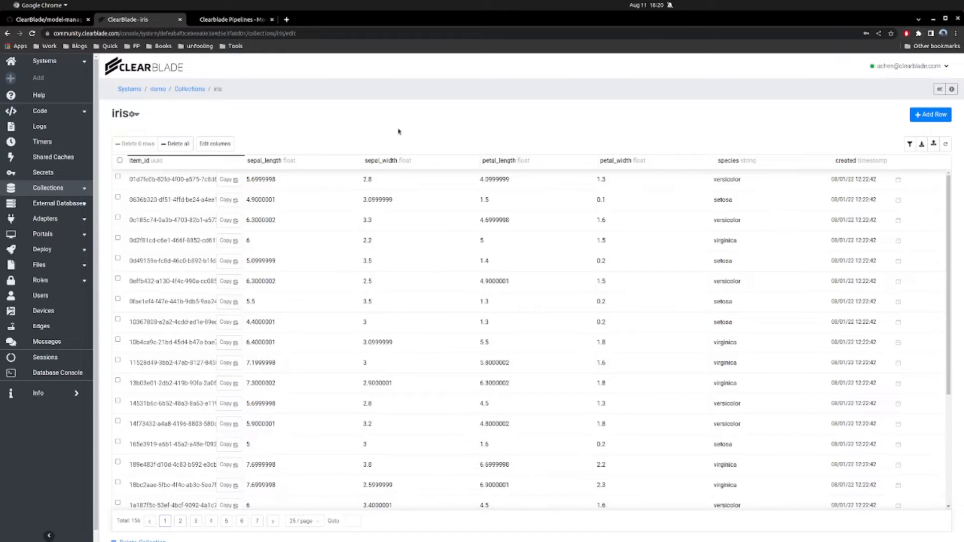
{"action": "left_click", "coordinate": [202, 20]}
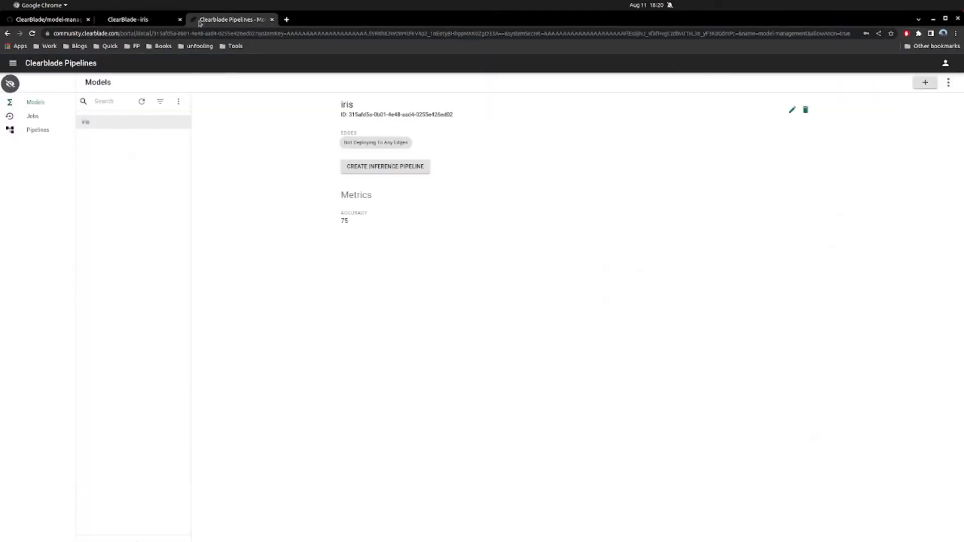
{"action": "left_click", "coordinate": [60, 116]}
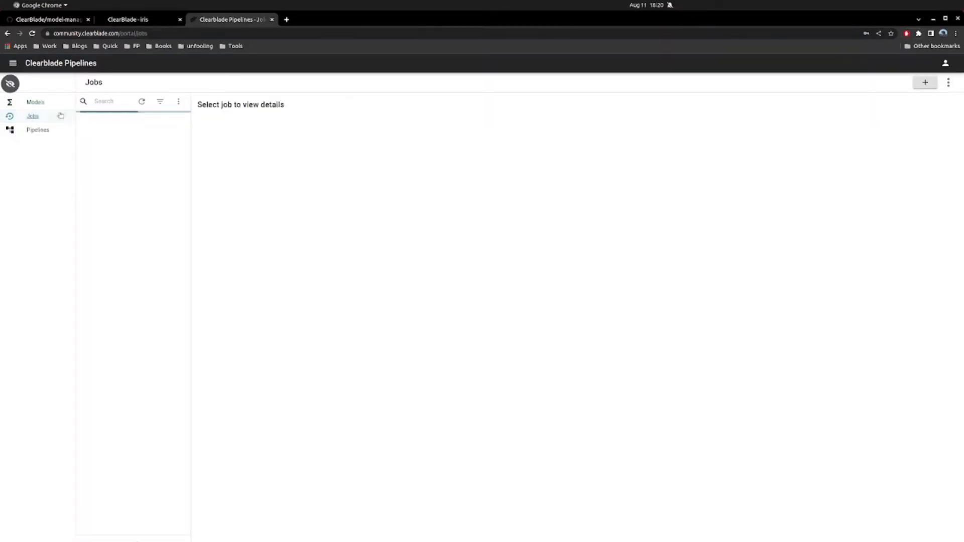
{"action": "left_click", "coordinate": [146, 153]}
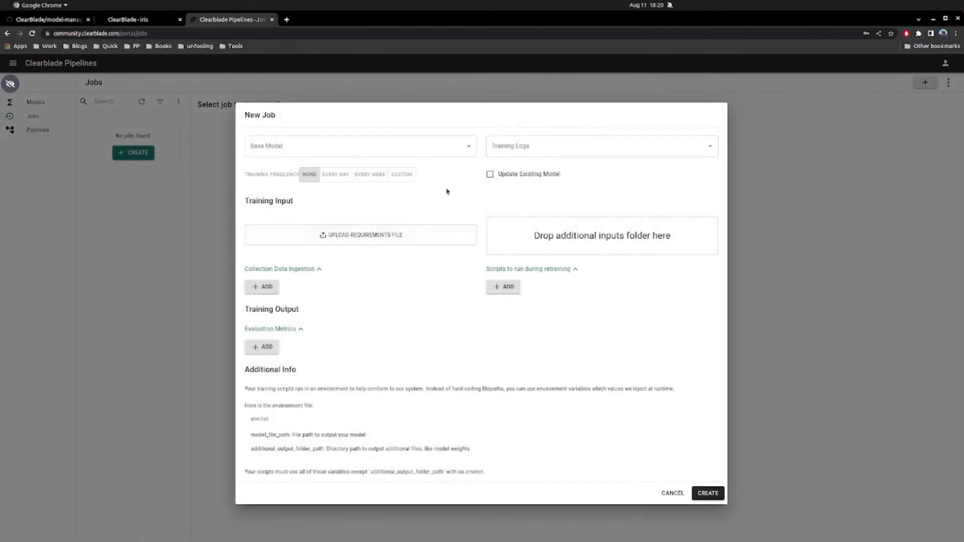
{"action": "left_click", "coordinate": [445, 146]}
{"action": "left_click", "coordinate": [441, 174]}
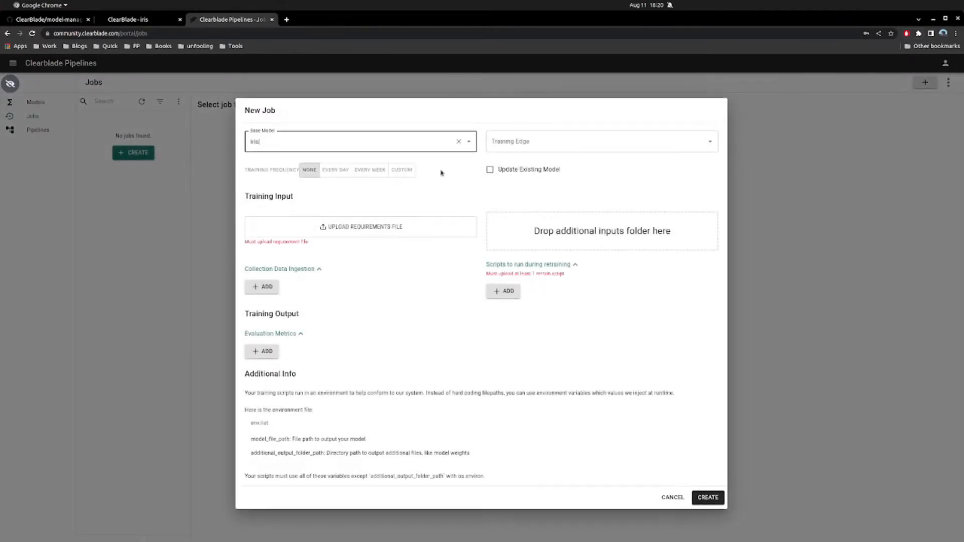
{"action": "left_click", "coordinate": [505, 146]}
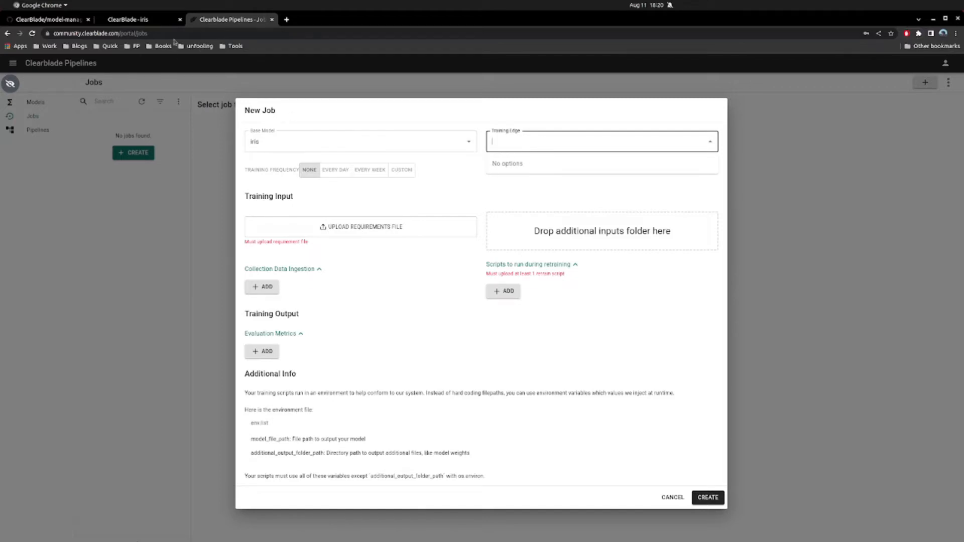
Create an edge named training_edge in the demo system's console.
{"action": "left_click", "coordinate": [151, 21]}
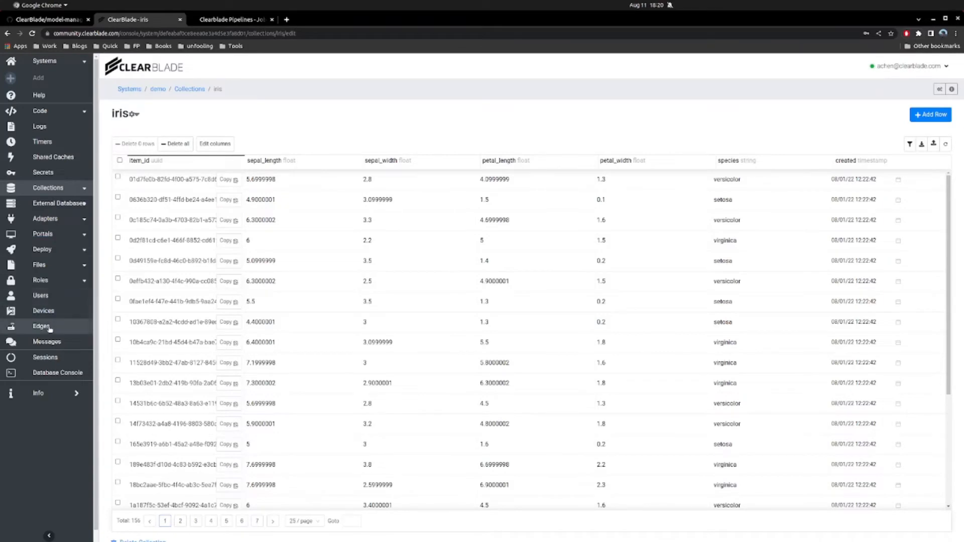
{"action": "left_click", "coordinate": [50, 327]}
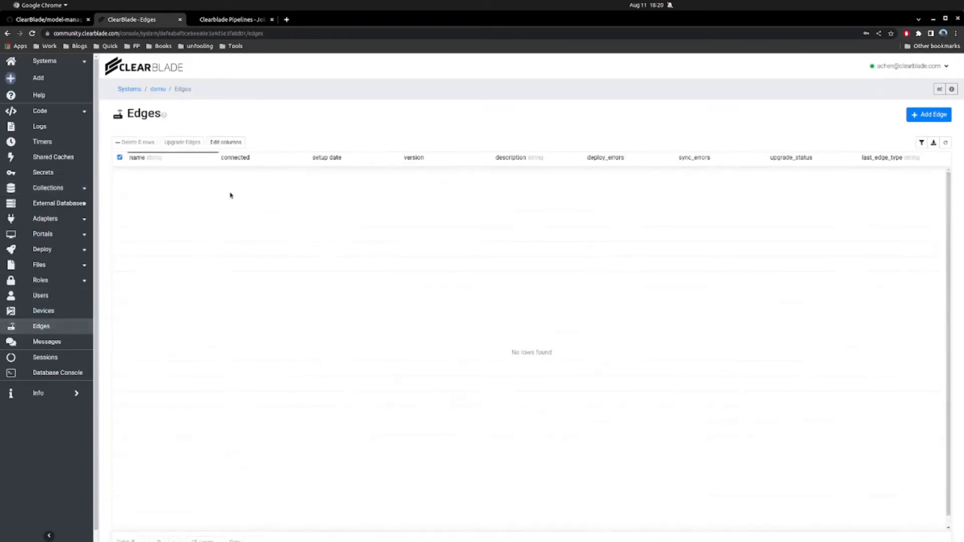
{"action": "left_click", "coordinate": [911, 115]}
{"action": "left_click", "coordinate": [481, 116]}
{"action": "left_click", "coordinate": [452, 204]}
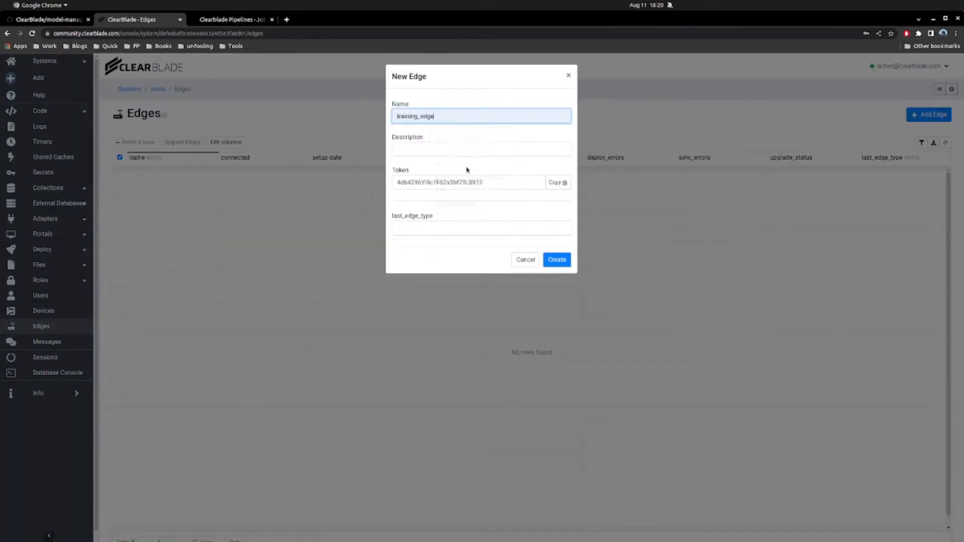
{"action": "left_click", "coordinate": [556, 260]}
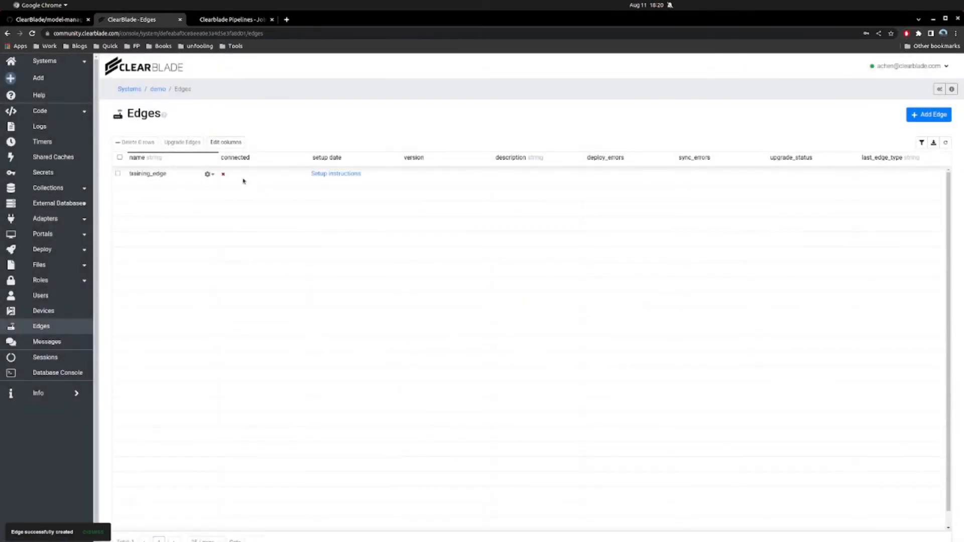
Set training_edge's setup target to Linux - x86_64 and copy its install and startup command.
{"action": "left_click", "coordinate": [349, 174]}
{"action": "left_click", "coordinate": [447, 136]}
{"action": "left_click", "coordinate": [441, 158]}
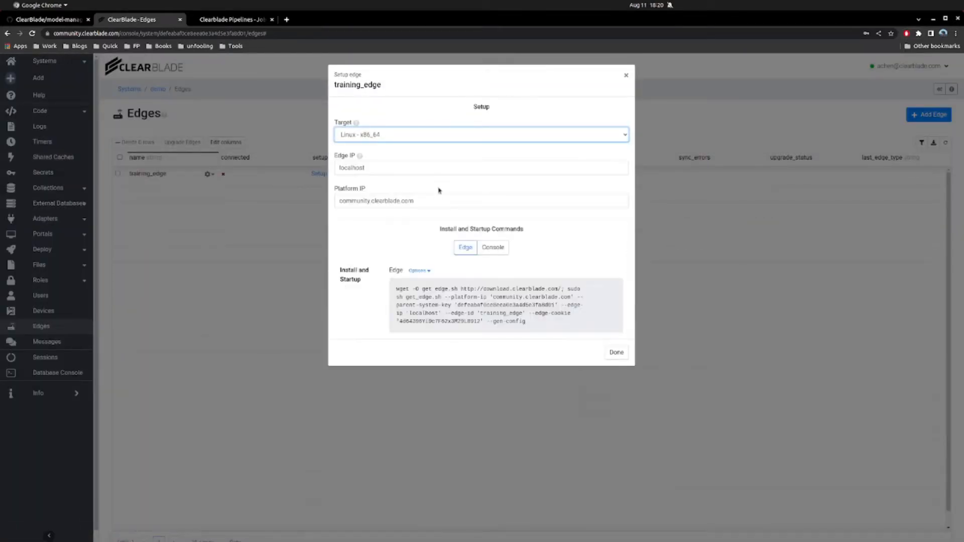
{"action": "left_click", "coordinate": [609, 284]}
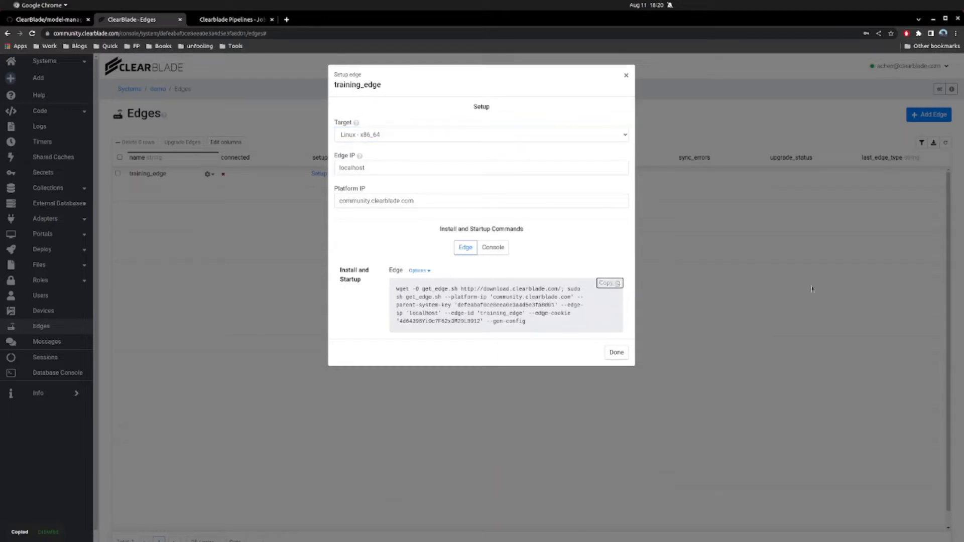
Paste the edge install command, including its edge cookie token, into a new terminal, run it and move the terminal out of the way.
{"action": "key", "text": "ctrl+alt+t"}
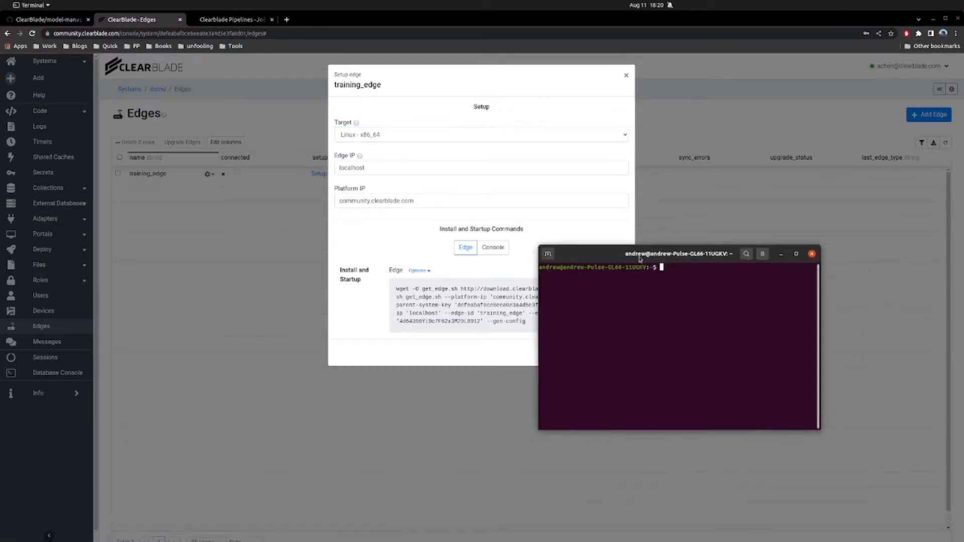
{"action": "key", "text": "ctrl+shift+v"}
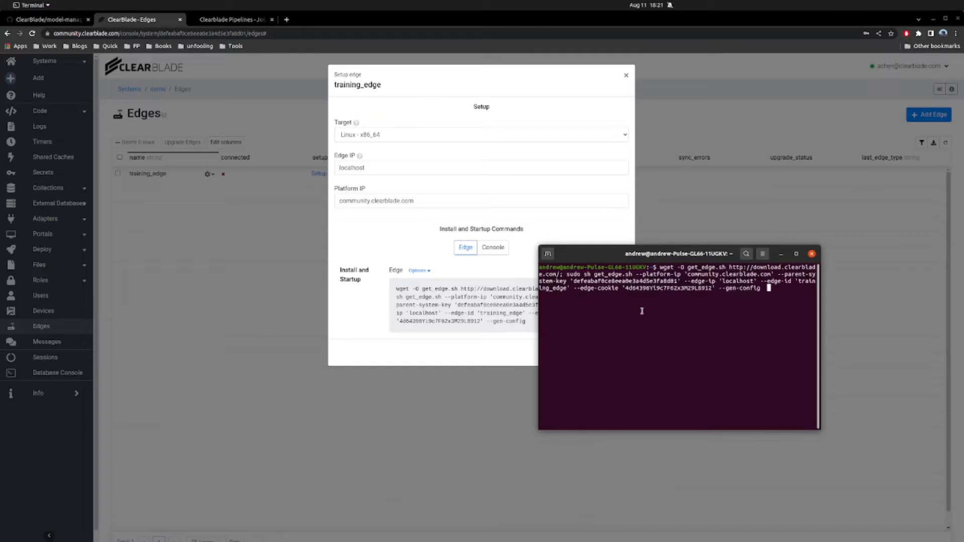
{"action": "key", "text": "Return"}
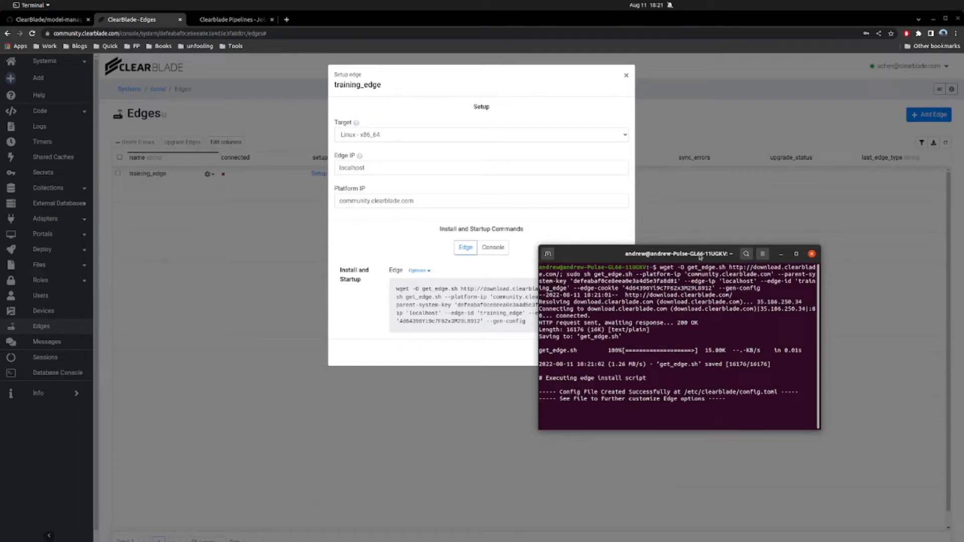
{"action": "left_click_drag", "start_coordinate": [696, 254], "coordinate": [699, 254]}
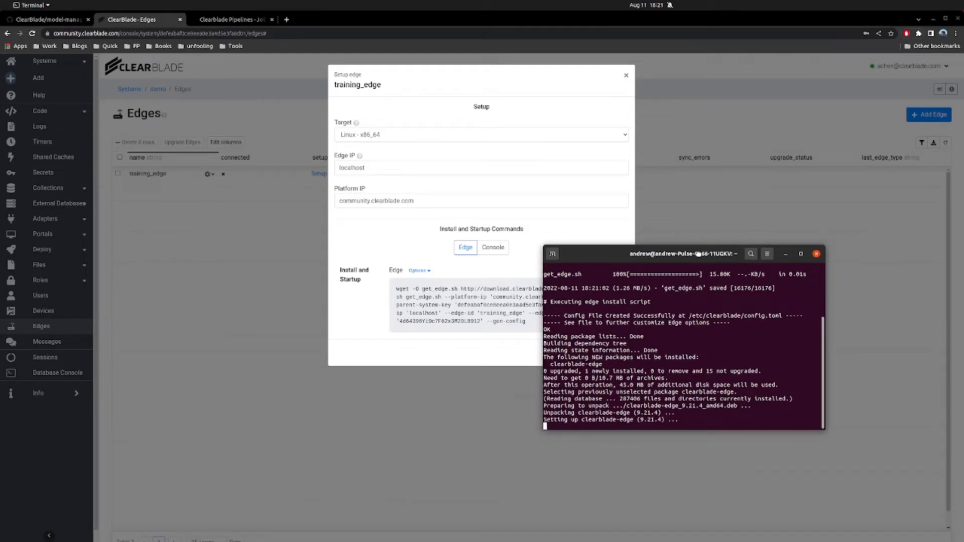
{"action": "left_click_drag", "start_coordinate": [698, 254], "coordinate": [735, 227]}
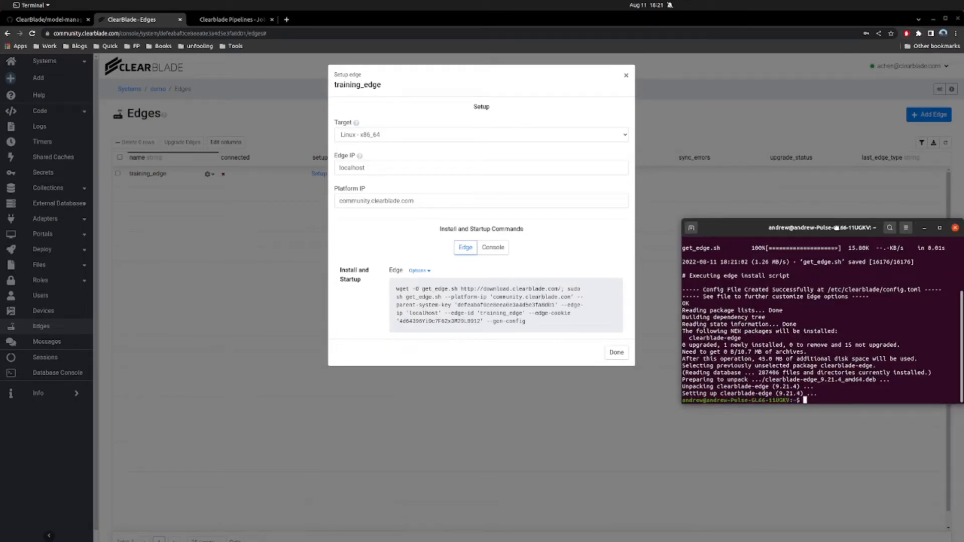
{"action": "left_click_drag", "start_coordinate": [735, 227], "coordinate": [963, 228]}
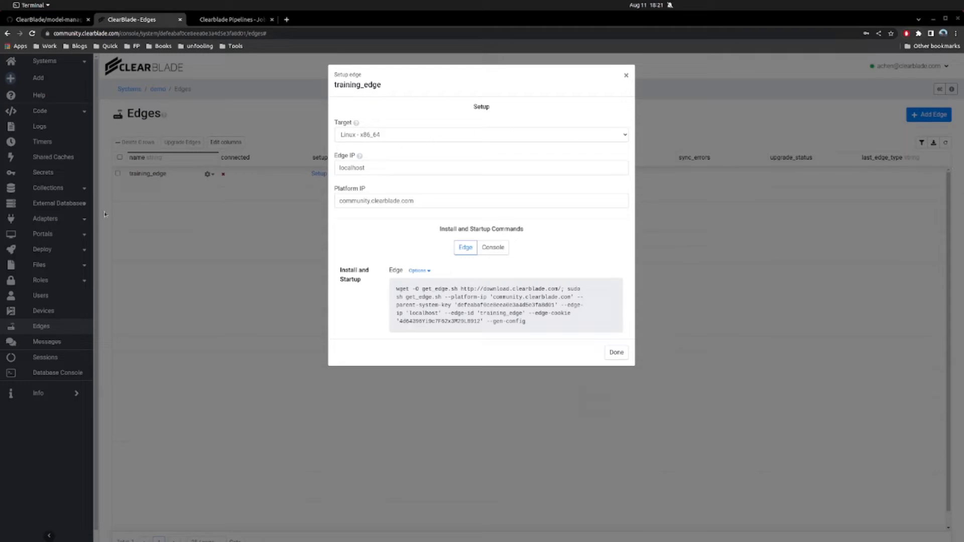
Close the edge setup dialog and check training_edge's connection status in the reloaded edge list.
{"action": "left_click", "coordinate": [193, 199]}
{"action": "left_click", "coordinate": [45, 312]}
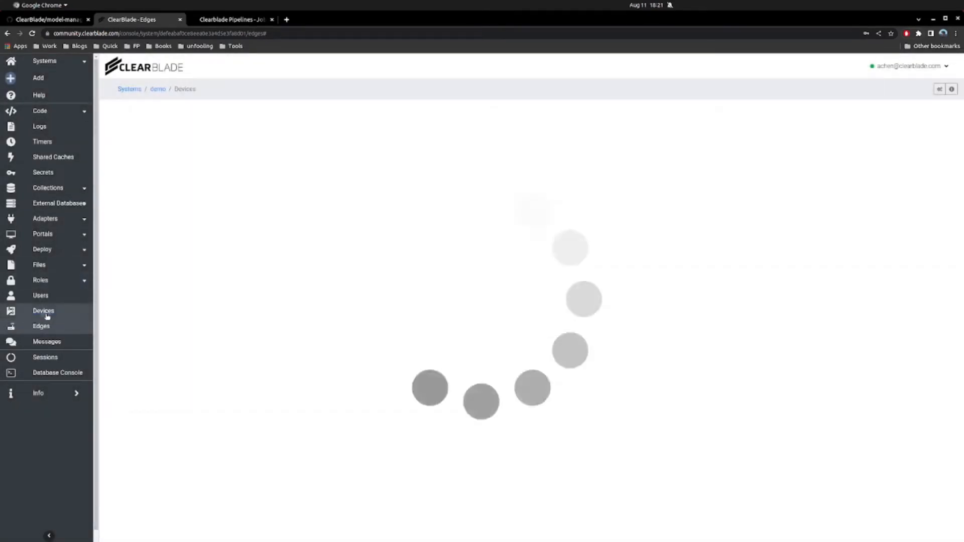
{"action": "left_click", "coordinate": [41, 326]}
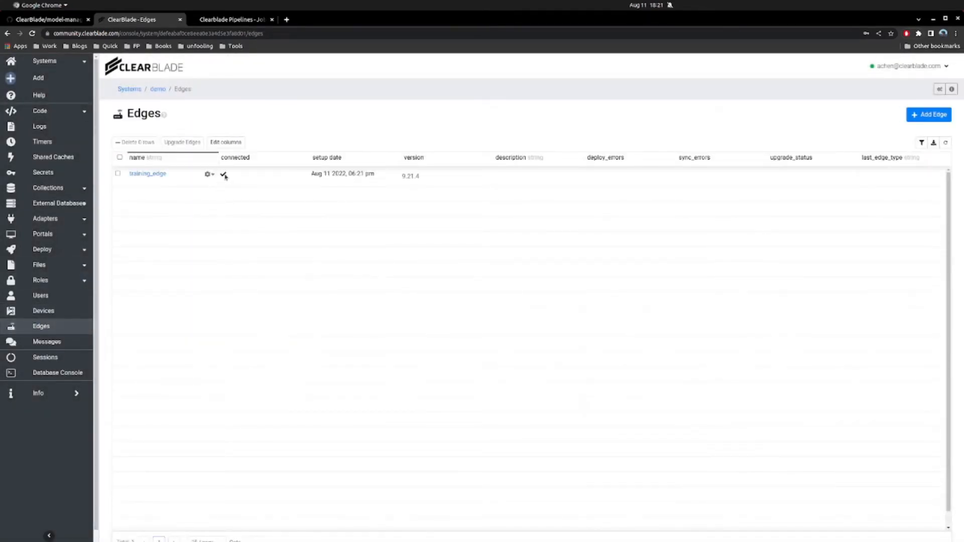
Choose training_edge as the new job's training edge in the portal and enable Update Existing Model.
{"action": "left_click", "coordinate": [230, 20]}
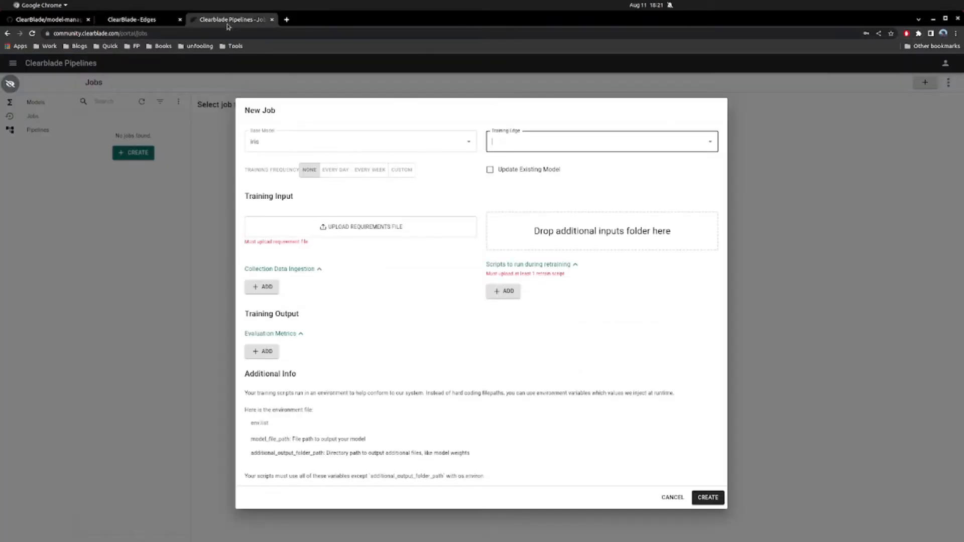
{"action": "left_click", "coordinate": [511, 142]}
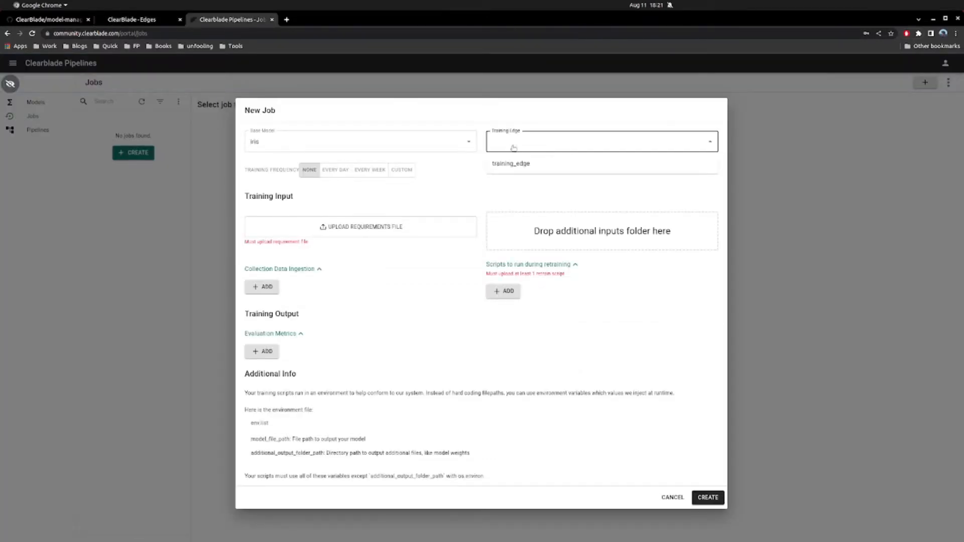
{"action": "left_click", "coordinate": [518, 165]}
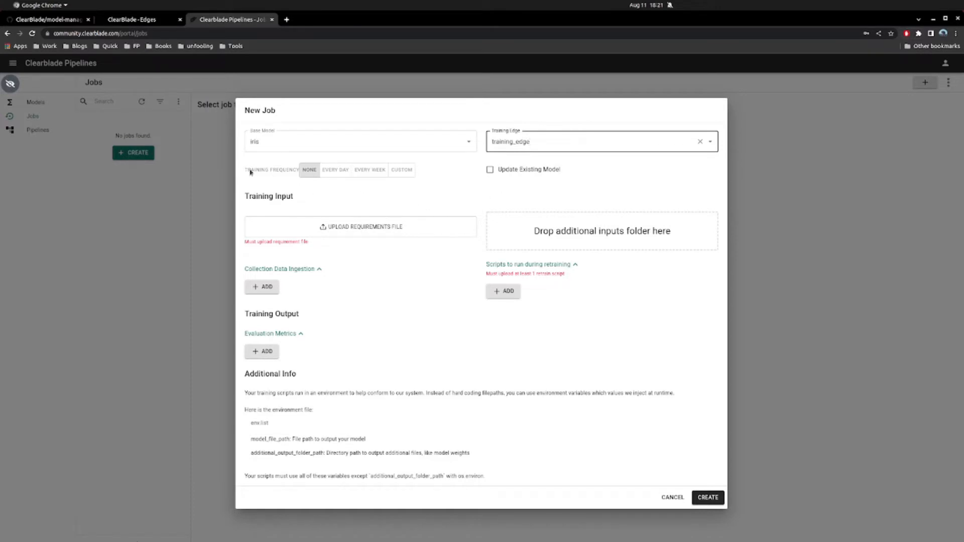
{"action": "left_click_drag", "start_coordinate": [244, 170], "coordinate": [295, 172]}
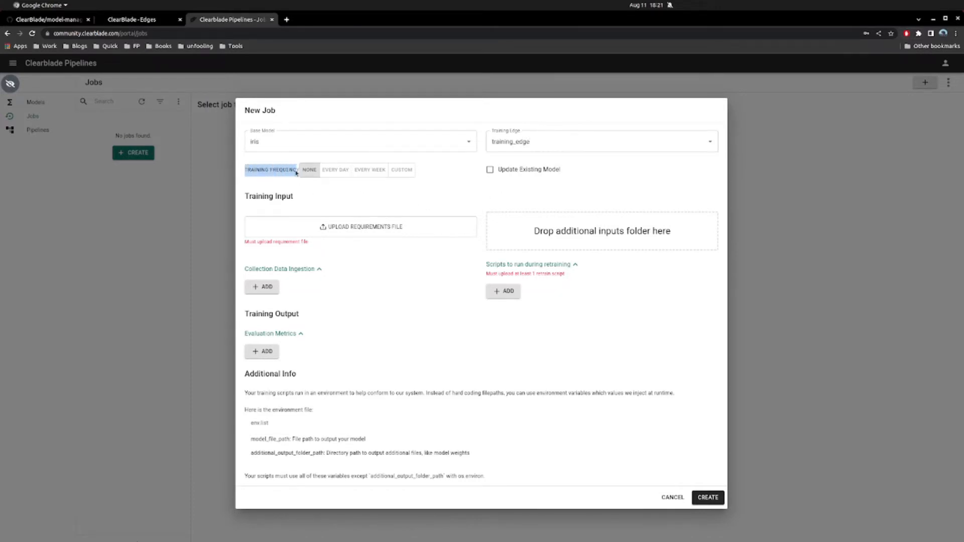
{"action": "left_click_drag", "start_coordinate": [295, 172], "coordinate": [298, 176]}
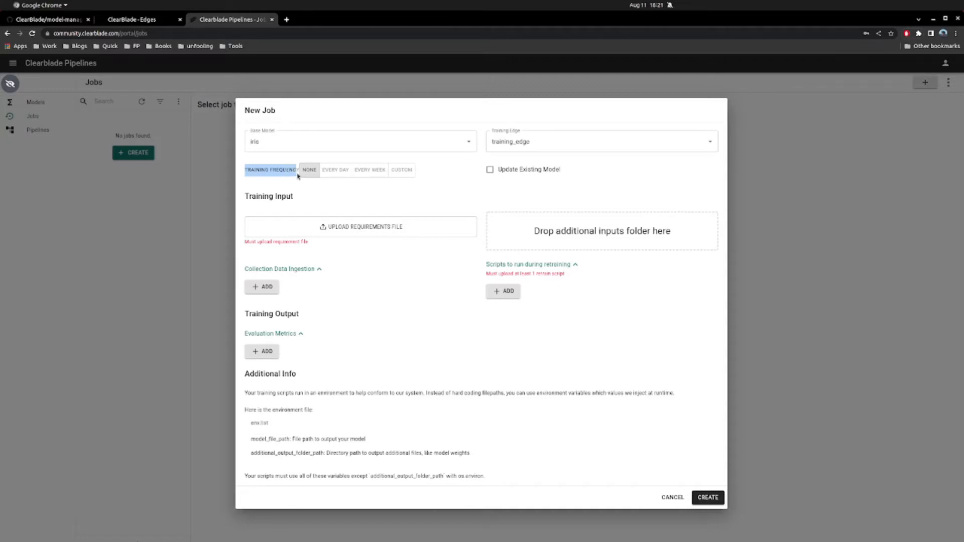
{"action": "left_click", "coordinate": [461, 195]}
{"action": "mouse_move", "coordinate": [518, 176]}
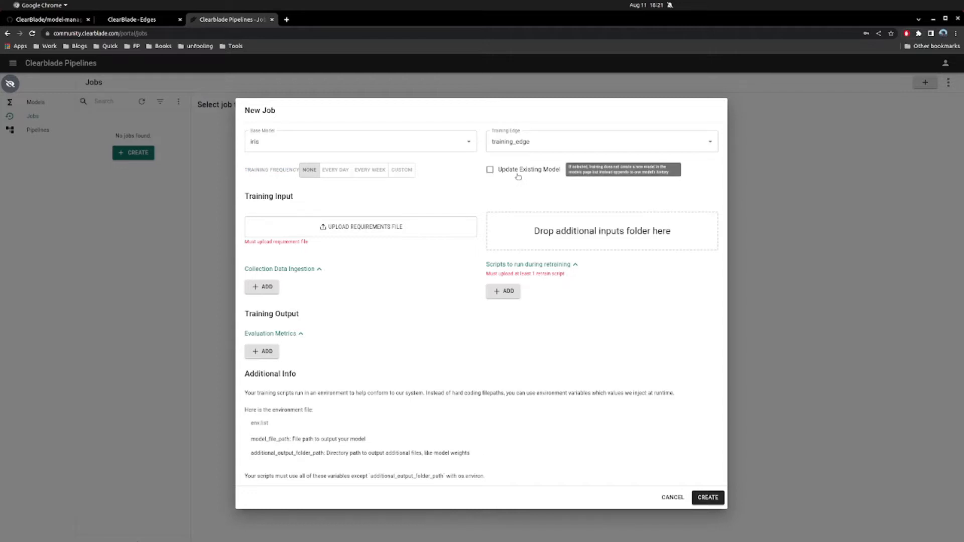
{"action": "left_click", "coordinate": [517, 175]}
Attach retraining_requirements.txt as the job's requirements file and iris_retraining.py as its retraining script from the demo folder.
{"action": "left_click", "coordinate": [420, 229]}
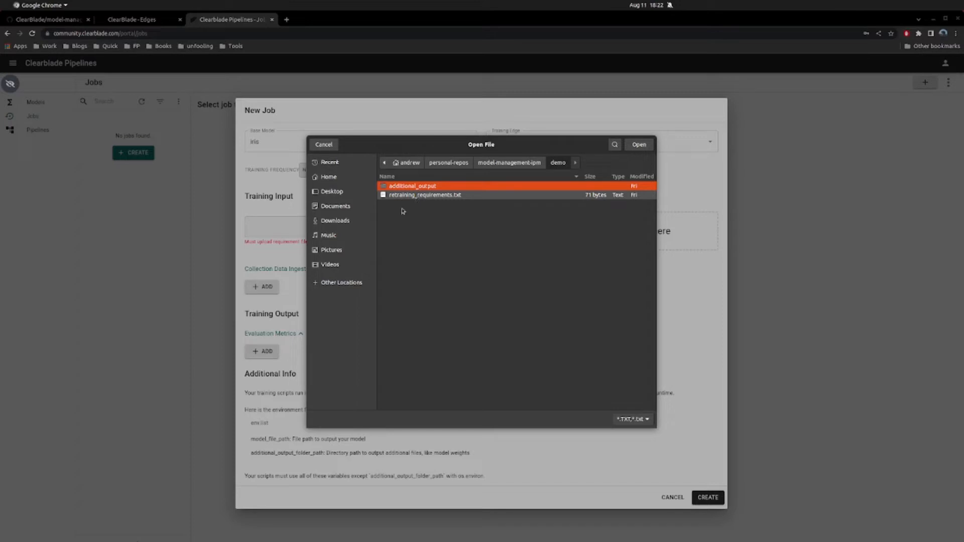
{"action": "double_click", "coordinate": [456, 196]}
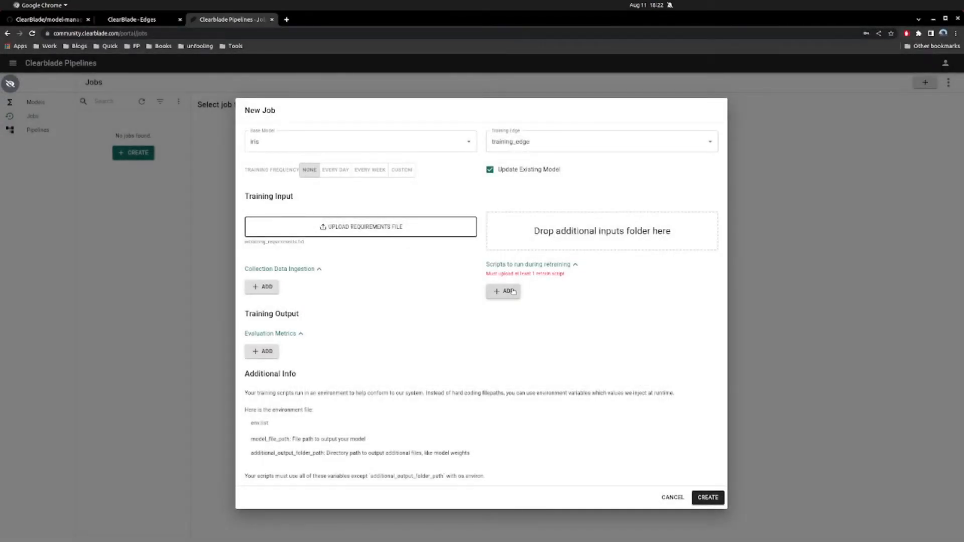
{"action": "left_click", "coordinate": [512, 291]}
{"action": "left_click", "coordinate": [572, 284]}
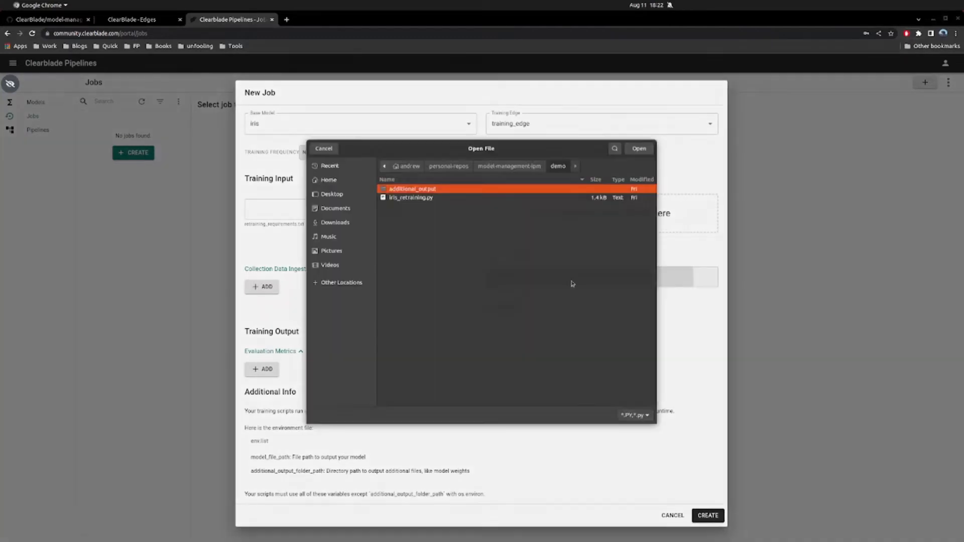
{"action": "double_click", "coordinate": [482, 198]}
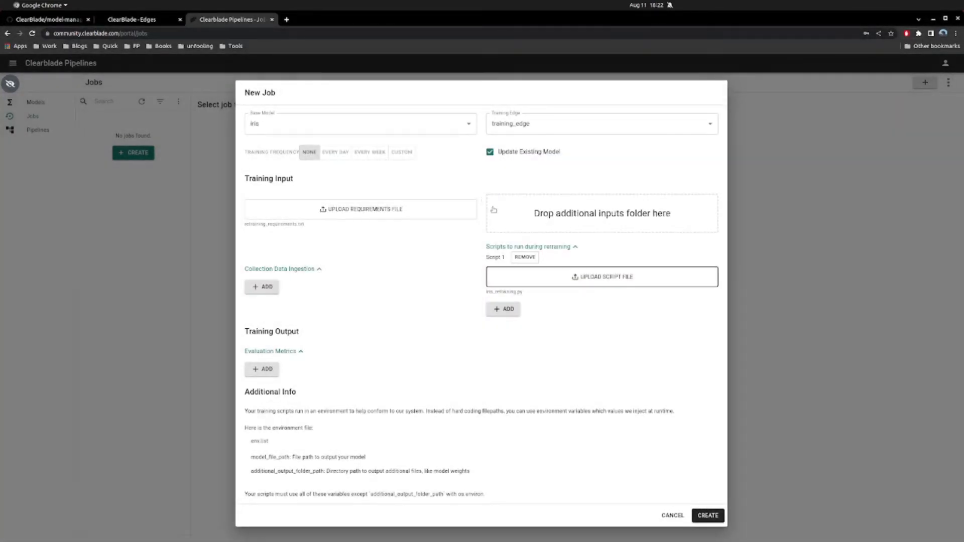
{"action": "left_click", "coordinate": [541, 333]}
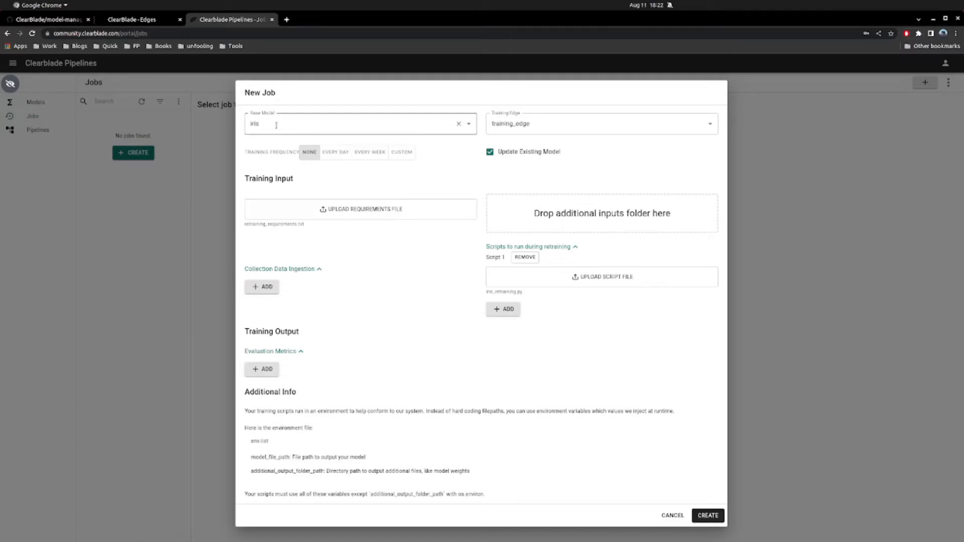
{"action": "left_click", "coordinate": [259, 123]}
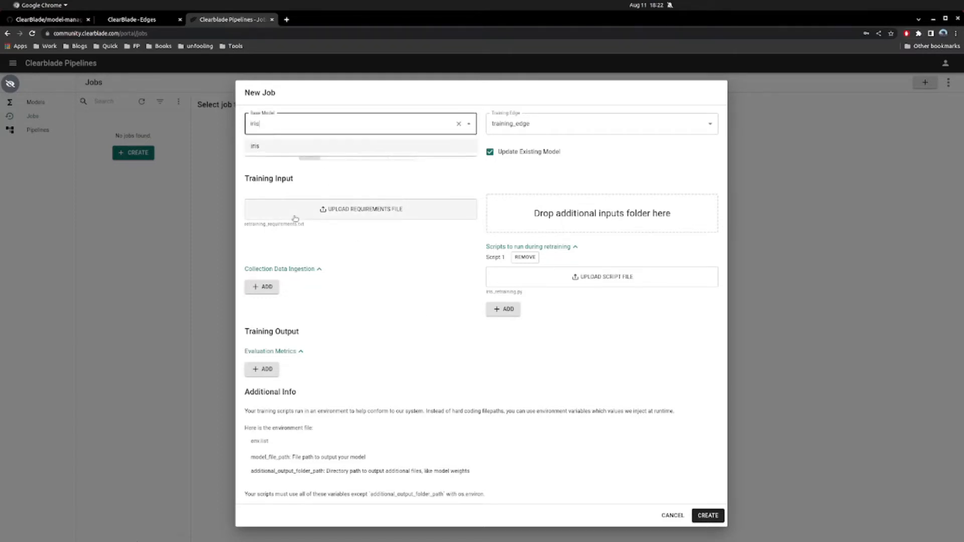
{"action": "left_click", "coordinate": [349, 126]}
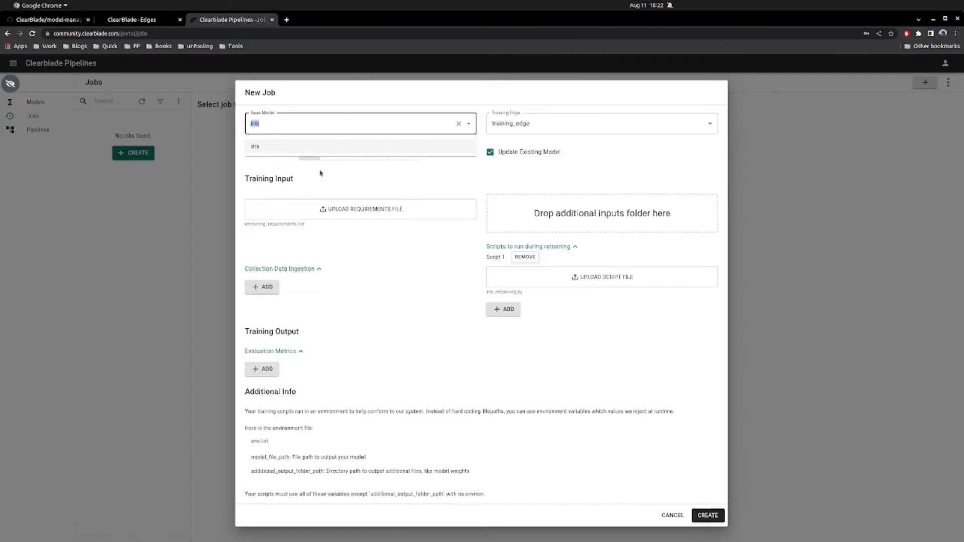
{"action": "left_click", "coordinate": [639, 173]}
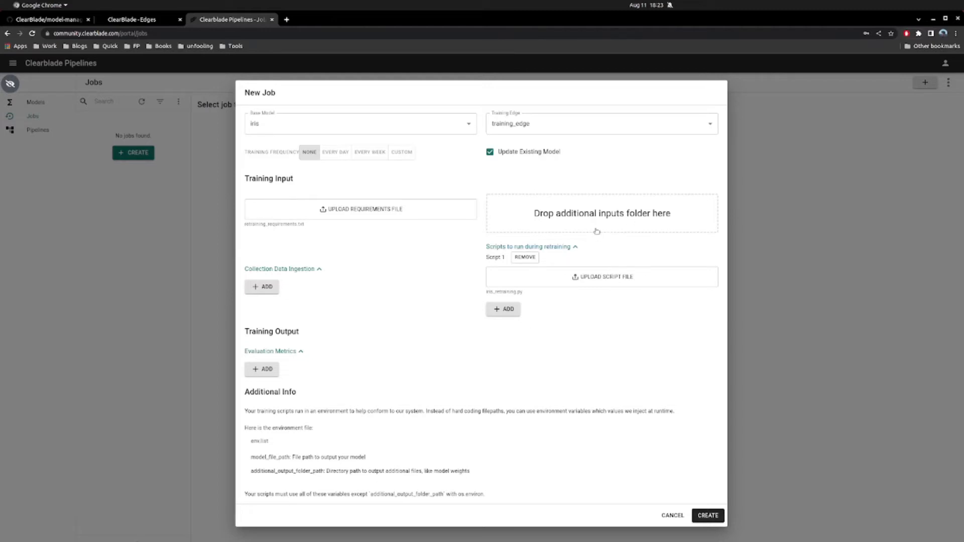
Add the demo folder's additional_output folder as the job's additional inputs.
{"action": "left_click", "coordinate": [4, 23]}
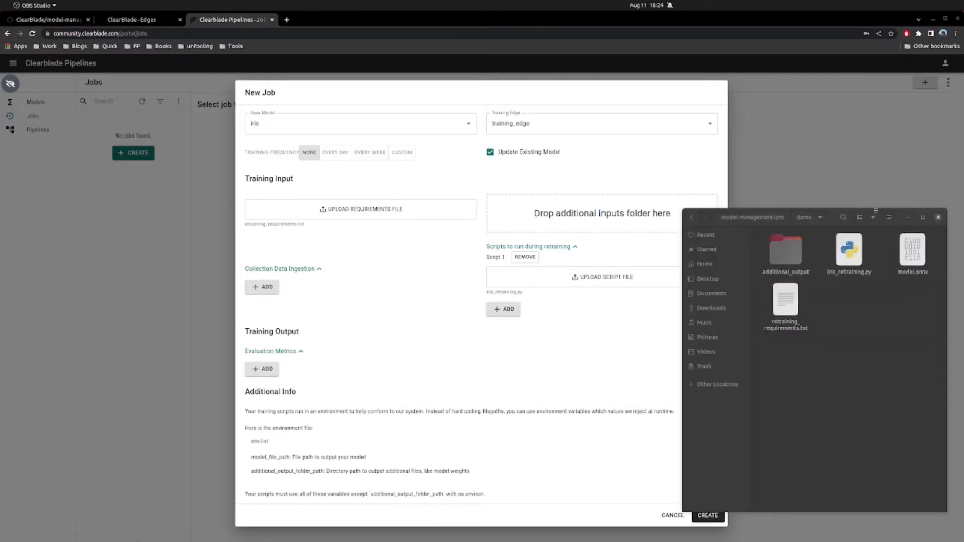
{"action": "left_click_drag", "start_coordinate": [892, 216], "coordinate": [912, 219]}
{"action": "left_click_drag", "start_coordinate": [806, 251], "coordinate": [687, 221]}
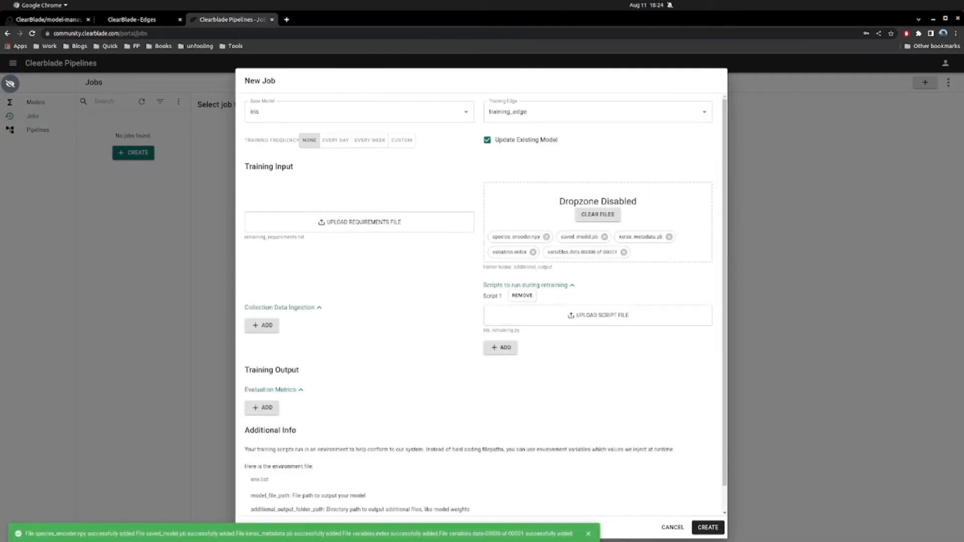
Examine the files inside the additional_output folder and its variables subfolder, and move the file window away.
{"action": "double_click", "coordinate": [806, 251]}
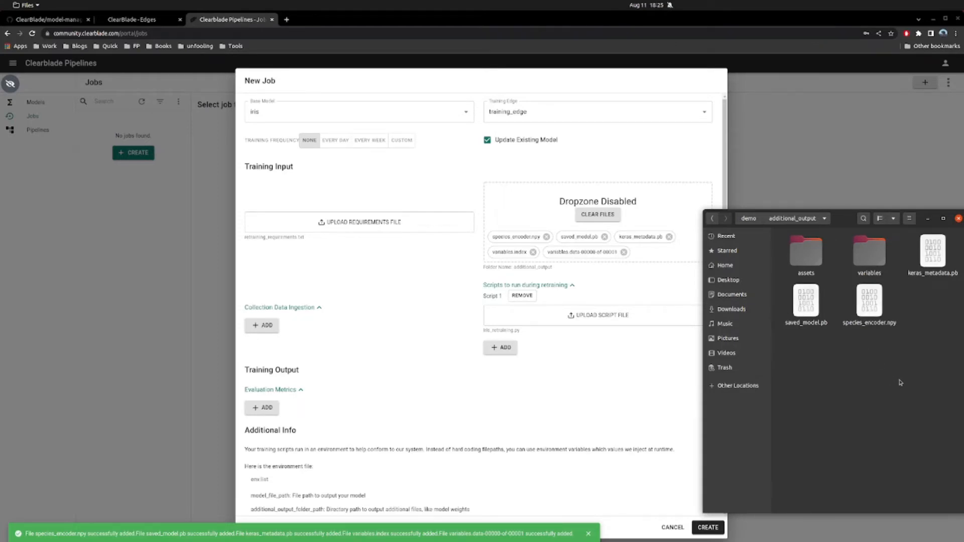
{"action": "left_click", "coordinate": [933, 251]}
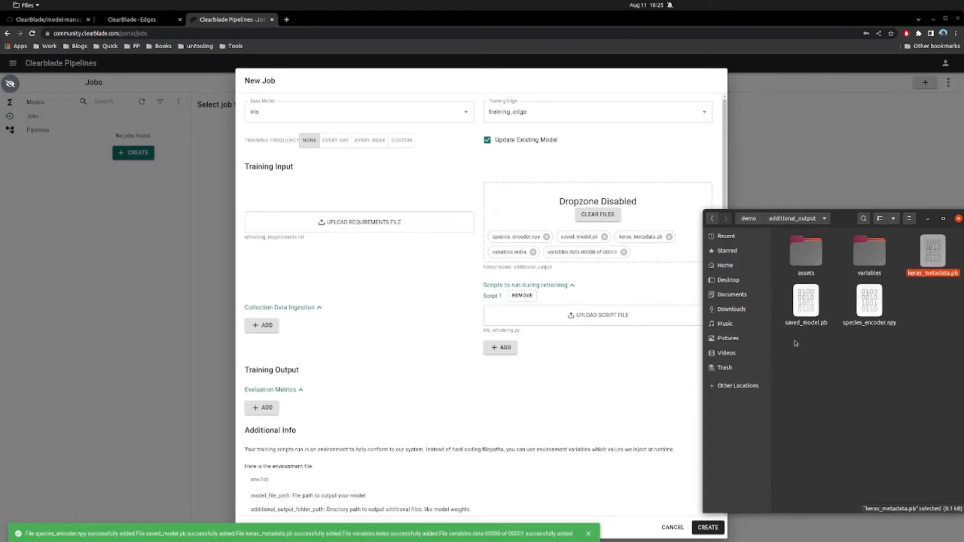
{"action": "left_click", "coordinate": [806, 301]}
{"action": "left_click", "coordinate": [869, 302]}
{"action": "left_click_drag", "start_coordinate": [914, 357], "coordinate": [835, 281]}
{"action": "left_click", "coordinate": [849, 350]}
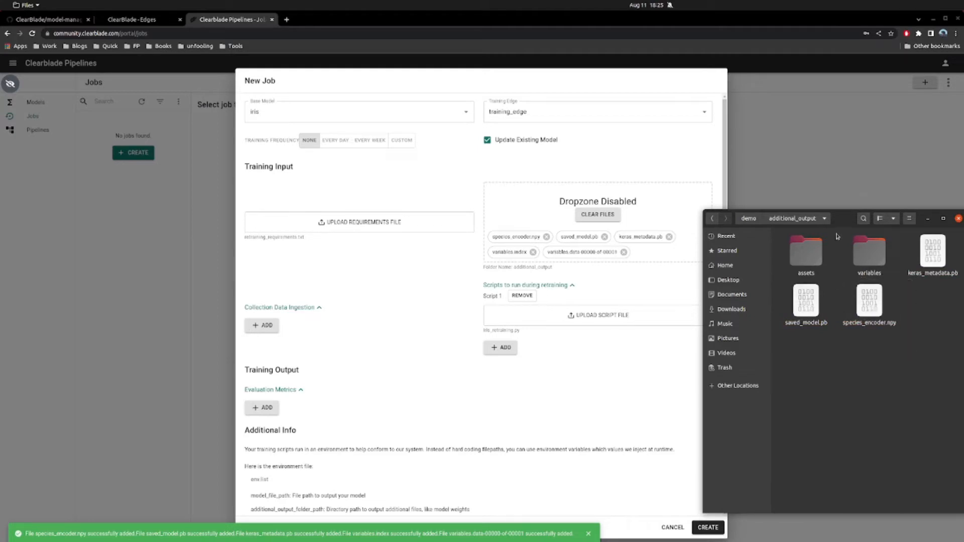
{"action": "double_click", "coordinate": [863, 256]}
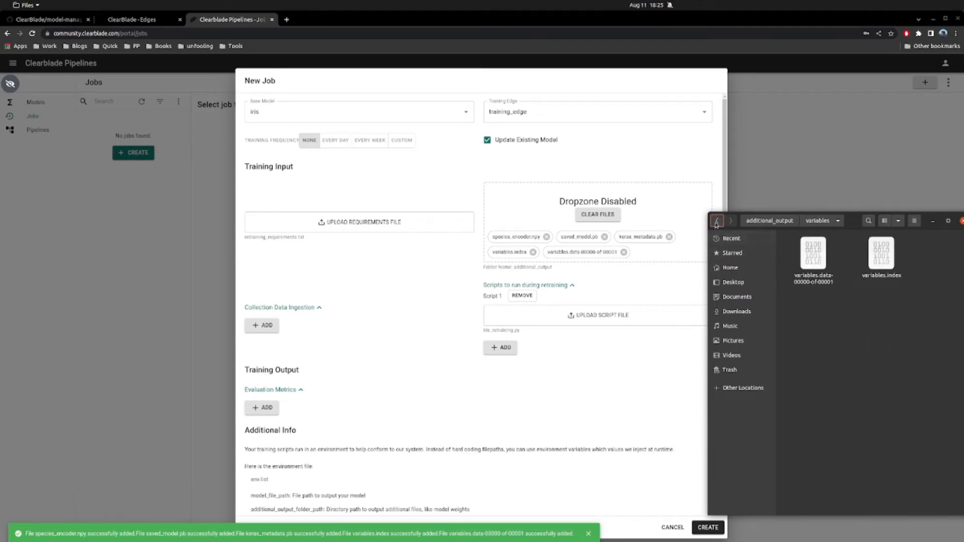
{"action": "key", "text": "alt+Left"}
{"action": "left_click_drag", "start_coordinate": [921, 350], "coordinate": [841, 283]}
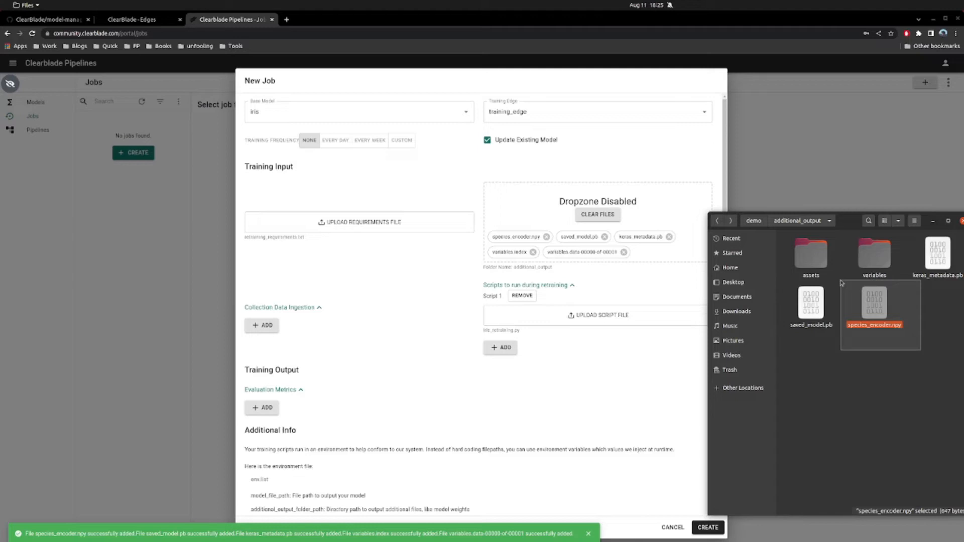
{"action": "left_click_drag", "start_coordinate": [841, 283], "coordinate": [839, 274]}
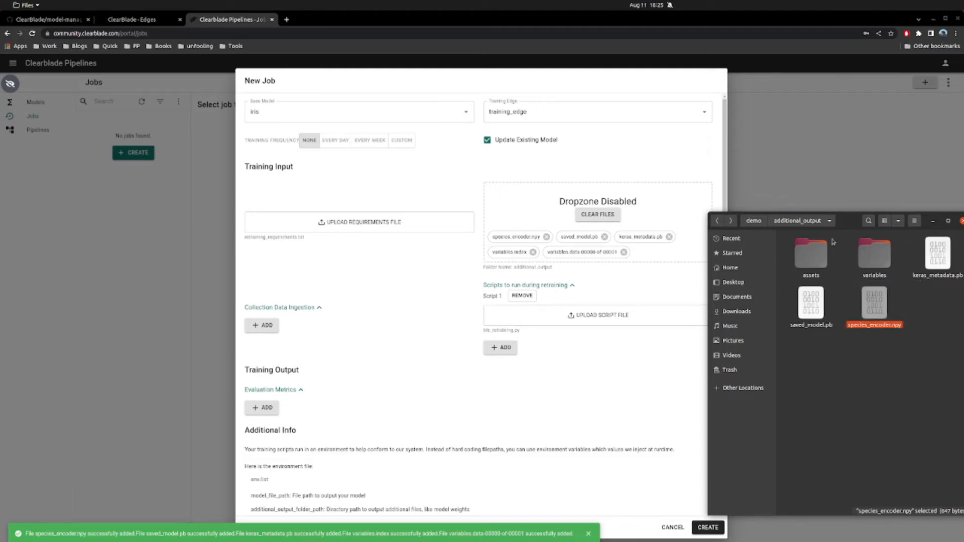
{"action": "left_click_drag", "start_coordinate": [909, 343], "coordinate": [854, 281]}
{"action": "left_click_drag", "start_coordinate": [930, 372], "coordinate": [844, 286]}
{"action": "left_click_drag", "start_coordinate": [852, 229], "coordinate": [963, 266]}
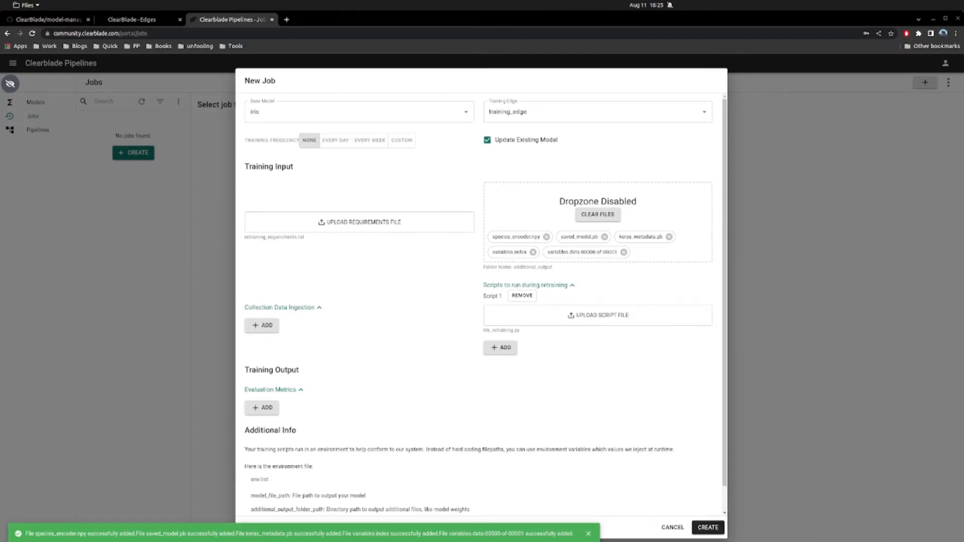
Add the data ingestion query SELECT * FROM iris, limited to new data only with iris as its collection.
{"action": "left_click", "coordinate": [395, 298]}
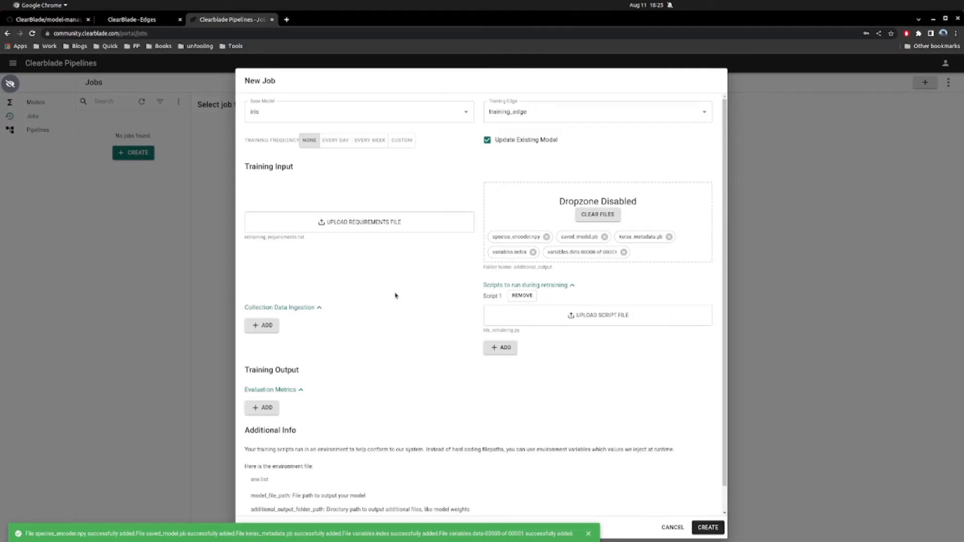
{"action": "left_click", "coordinate": [271, 332]}
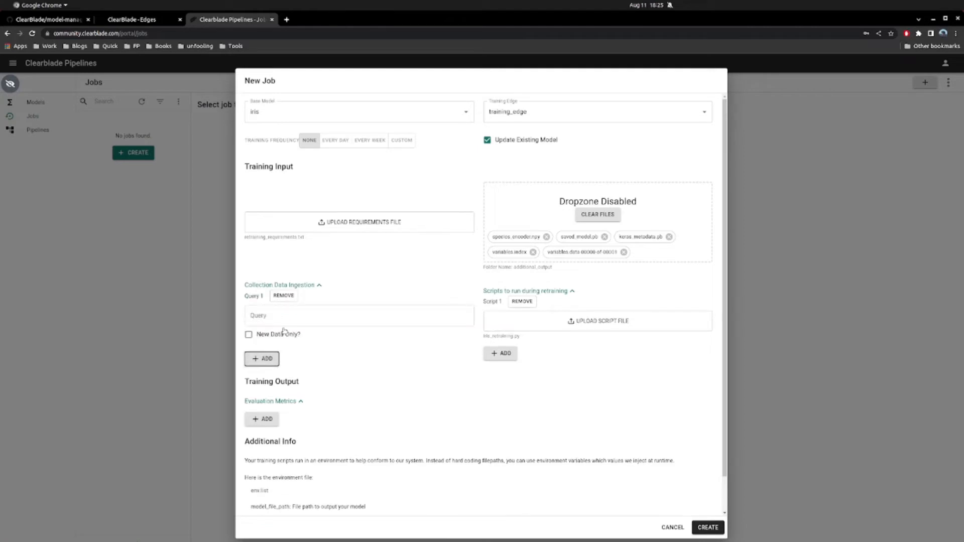
{"action": "left_click", "coordinate": [347, 315]}
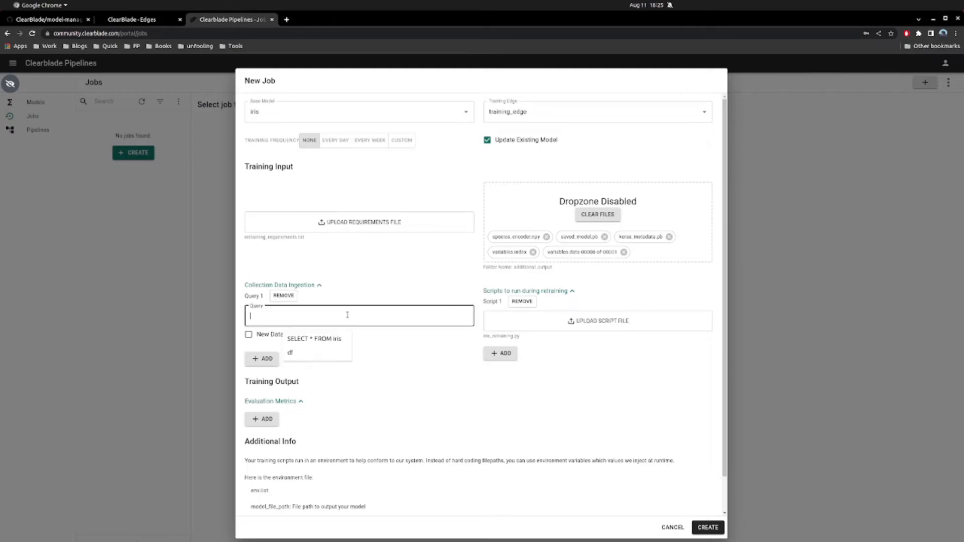
{"action": "left_click", "coordinate": [296, 337]}
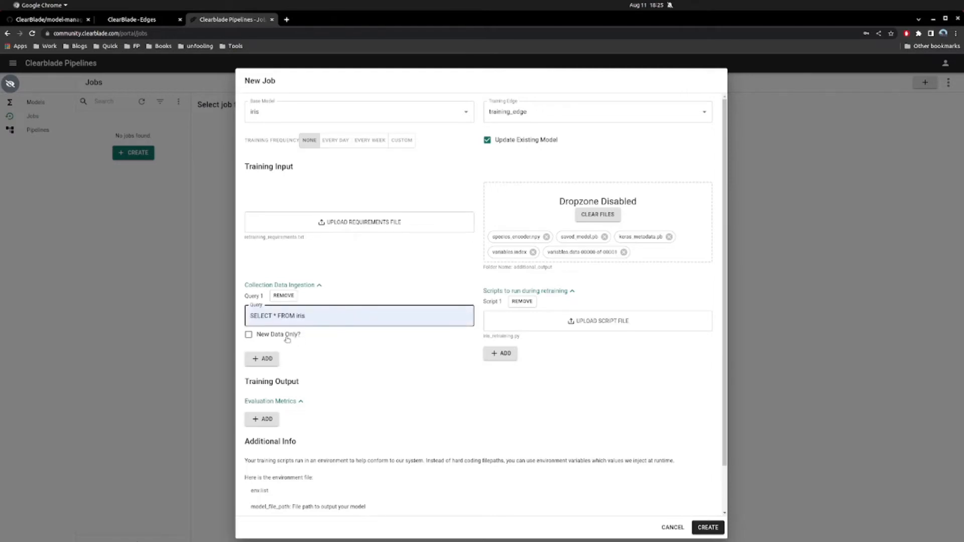
{"action": "left_click", "coordinate": [288, 340]}
{"action": "left_click_drag", "start_coordinate": [305, 315], "coordinate": [249, 315]}
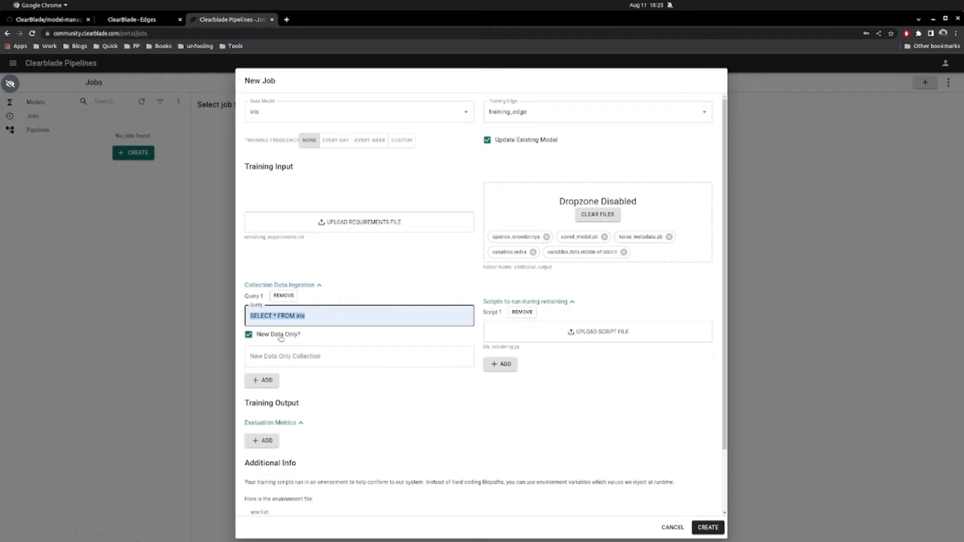
{"action": "left_click", "coordinate": [517, 413]}
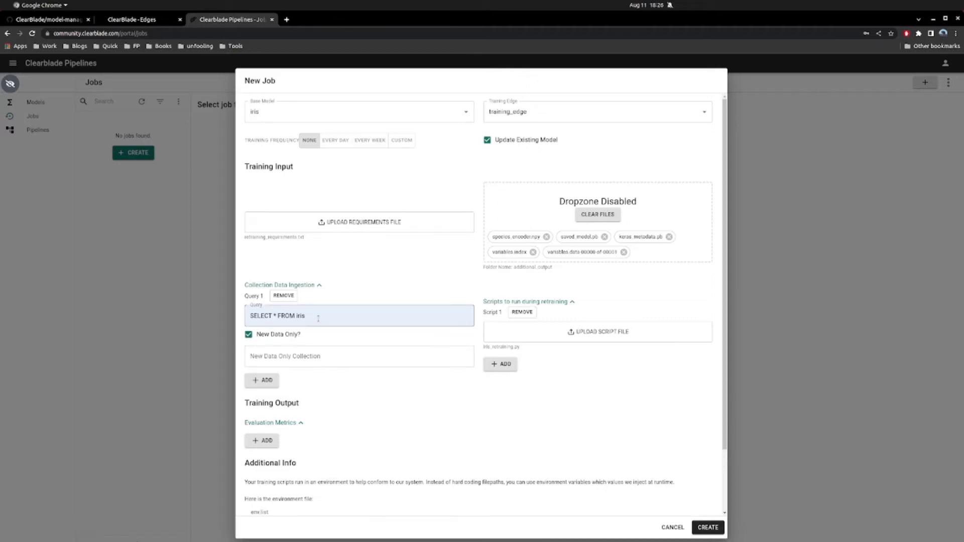
{"action": "left_click_drag", "start_coordinate": [319, 316], "coordinate": [246, 316]}
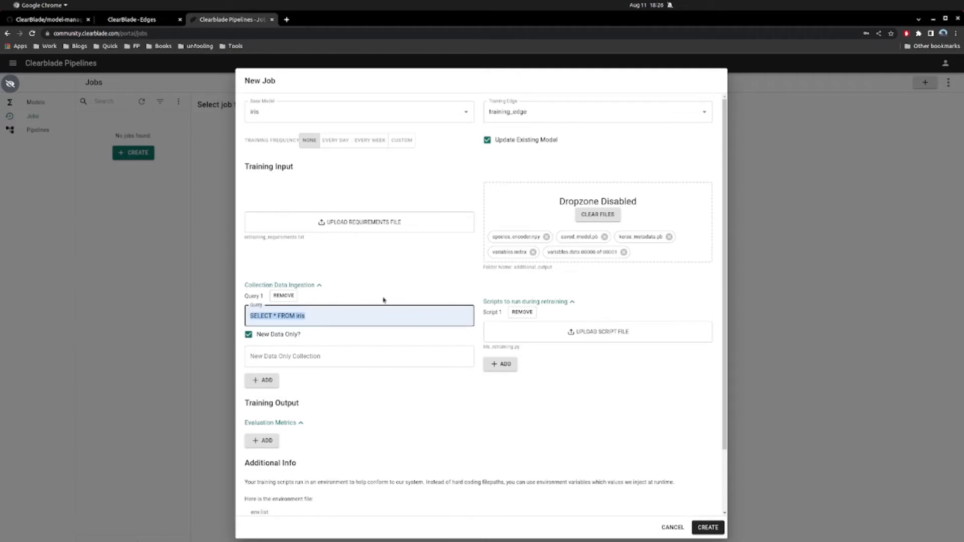
{"action": "left_click", "coordinate": [347, 359]}
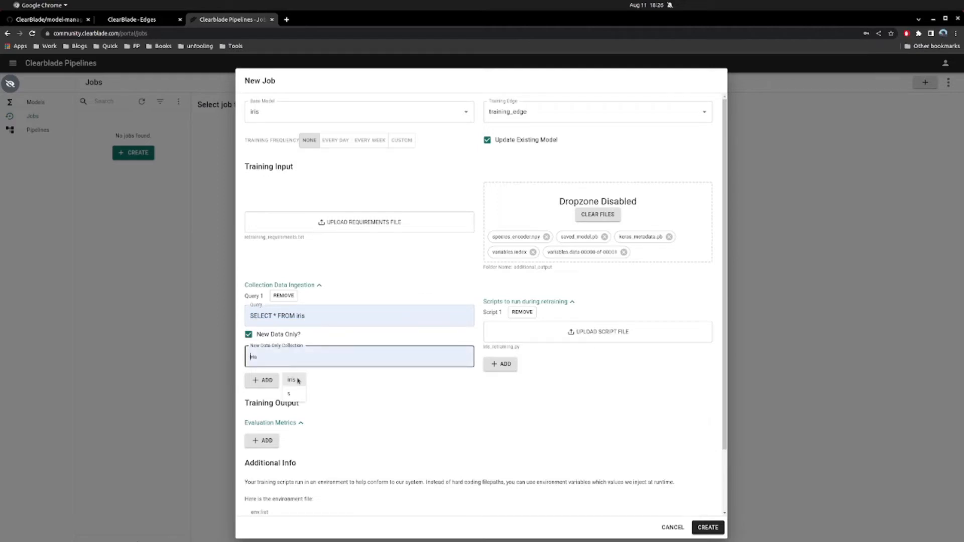
{"action": "left_click", "coordinate": [299, 380]}
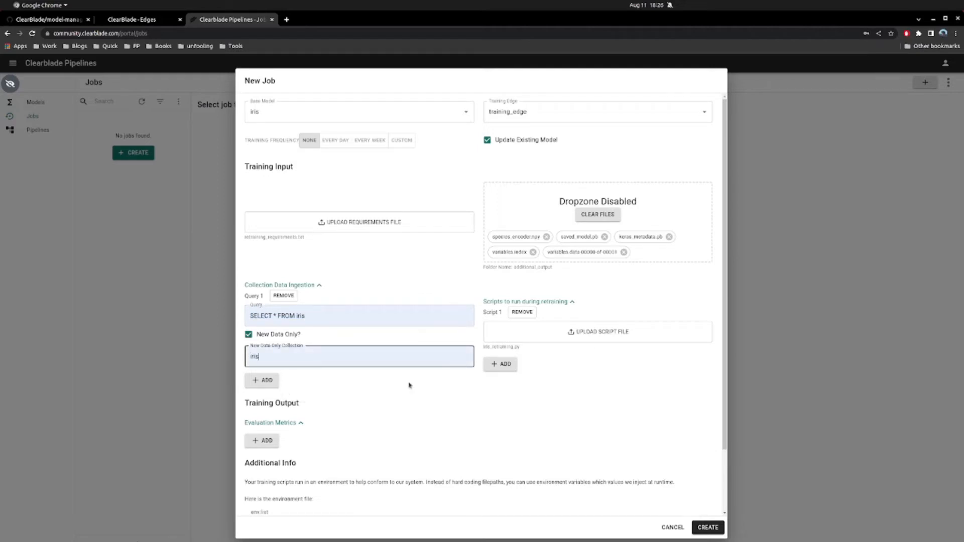
{"action": "left_click", "coordinate": [553, 393]}
Add accuracy as an evaluation metric under the job's training output.
{"action": "left_click_drag", "start_coordinate": [721, 251], "coordinate": [711, 297]}
{"action": "scroll", "coordinate": [711, 296], "scroll_direction": "down", "scroll_amount": 1}
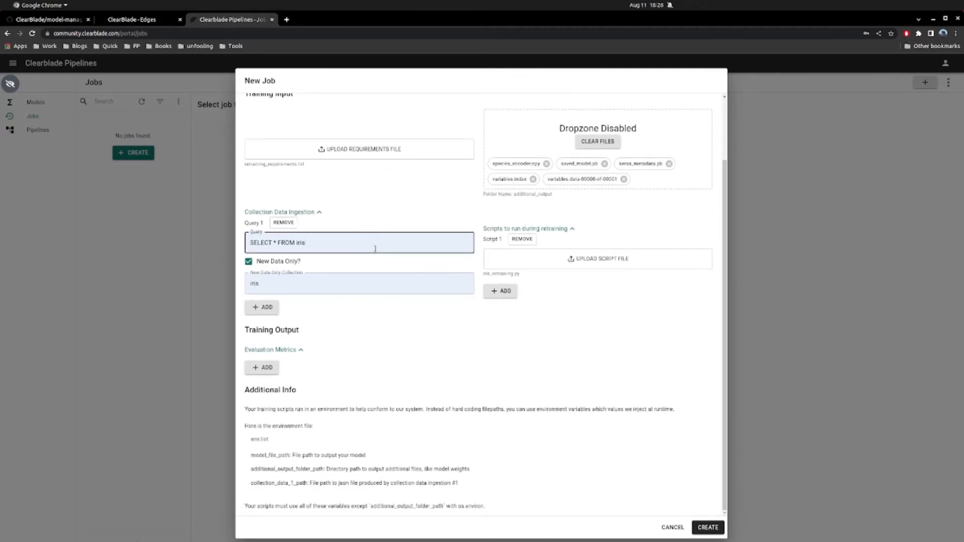
{"action": "left_click", "coordinate": [262, 368]}
{"action": "left_click", "coordinate": [296, 379]}
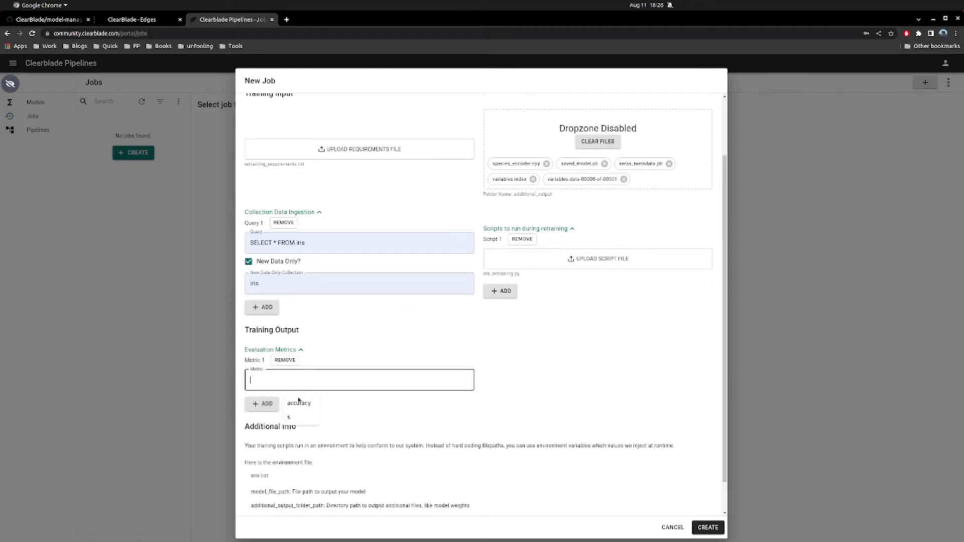
{"action": "left_click", "coordinate": [300, 404]}
{"action": "left_click", "coordinate": [561, 347]}
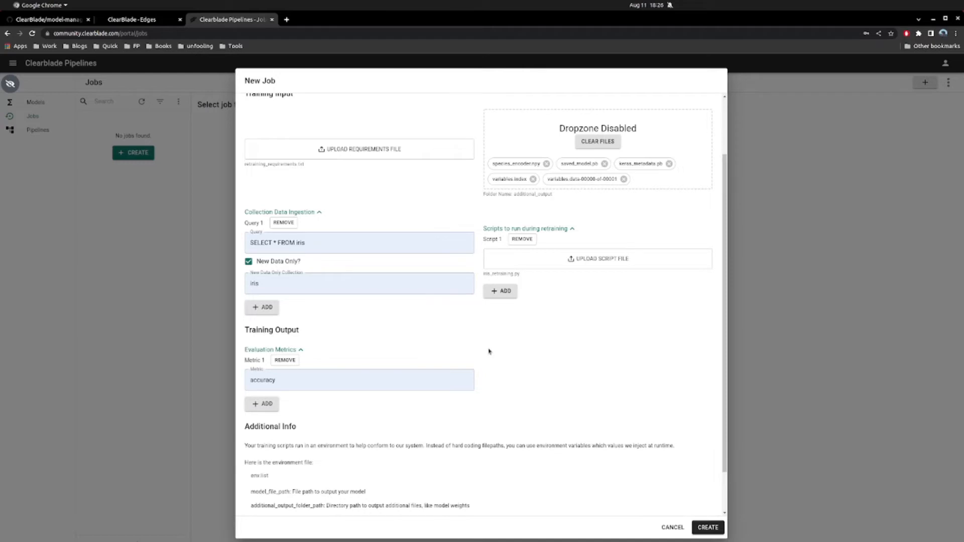
{"action": "double_click", "coordinate": [316, 380]}
{"action": "left_click", "coordinate": [497, 358]}
Review the environment variables for the training scripts, including accuracy_path, and create the job.
{"action": "scroll", "coordinate": [516, 355], "scroll_direction": "down", "scroll_amount": 2}
{"action": "left_click_drag", "start_coordinate": [251, 469], "coordinate": [286, 470]}
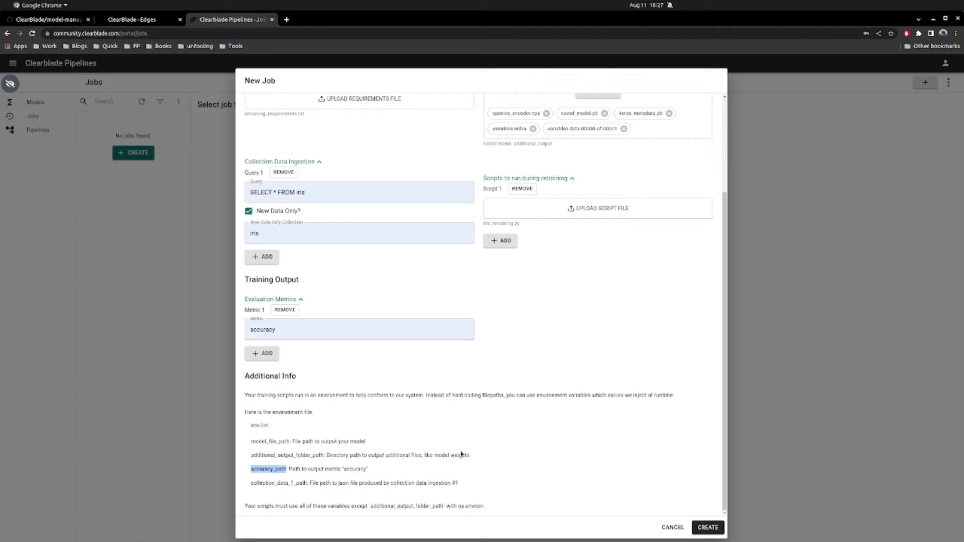
{"action": "scroll", "coordinate": [602, 351], "scroll_direction": "up", "scroll_amount": 3}
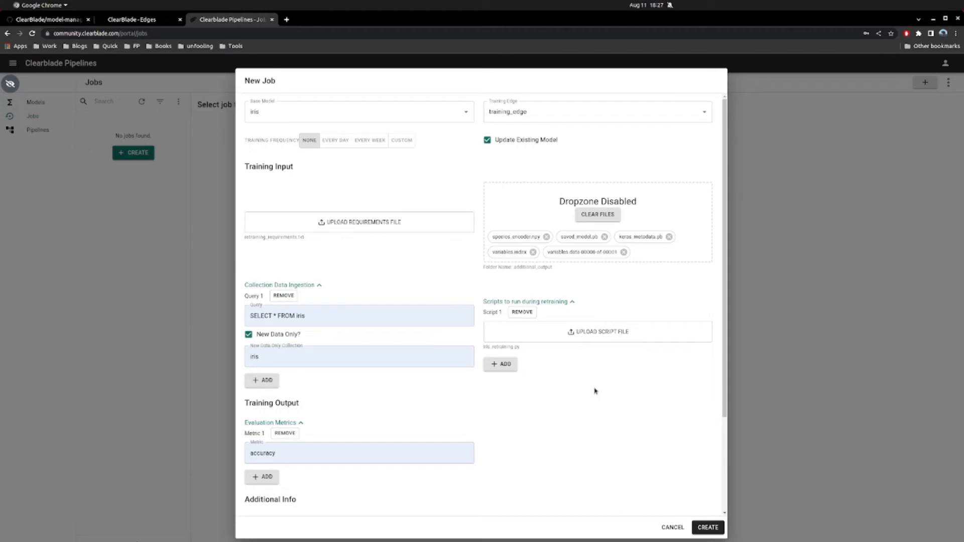
{"action": "scroll", "coordinate": [716, 297], "scroll_direction": "down", "scroll_amount": 3}
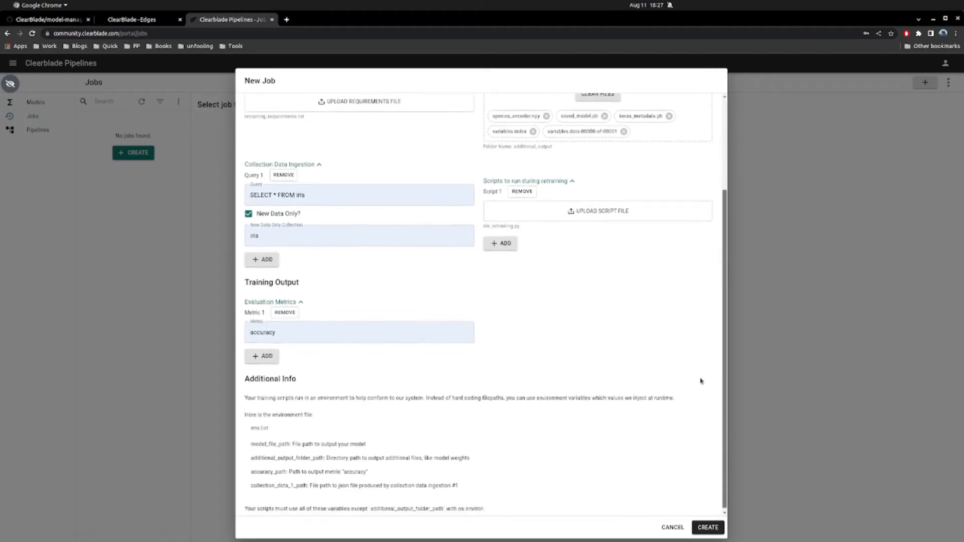
{"action": "left_click", "coordinate": [706, 528]}
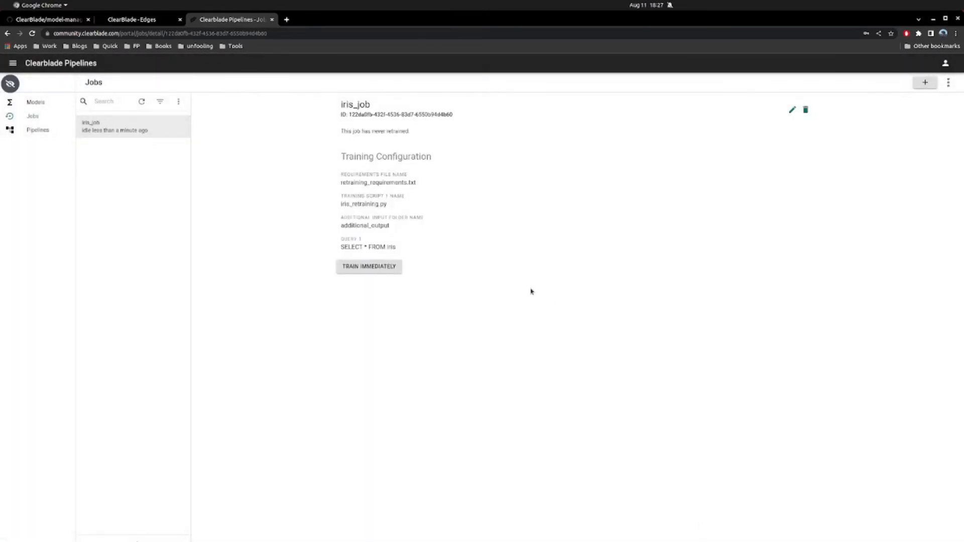
Start immediate training of the new iris job and refresh the job list.
{"action": "left_click", "coordinate": [397, 271]}
{"action": "left_click", "coordinate": [529, 317]}
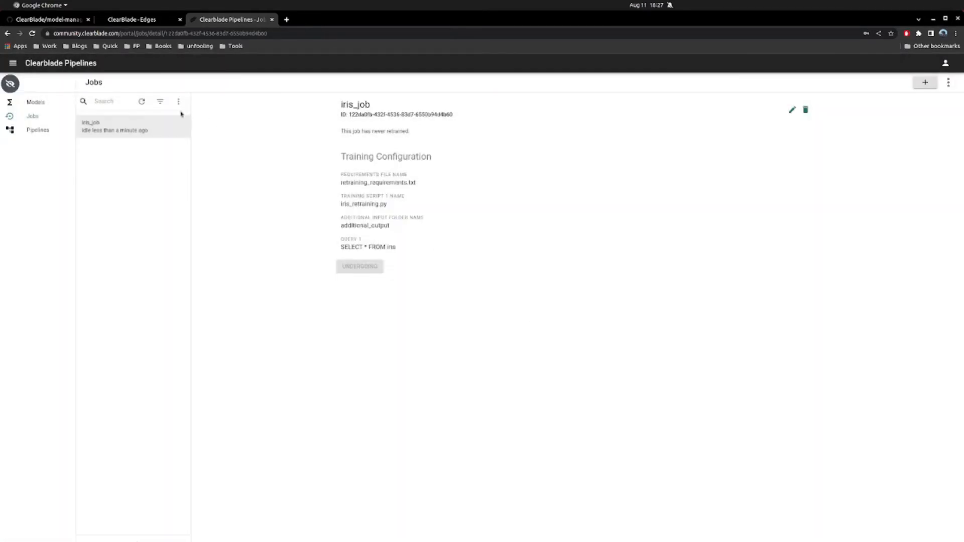
{"action": "left_click", "coordinate": [142, 101]}
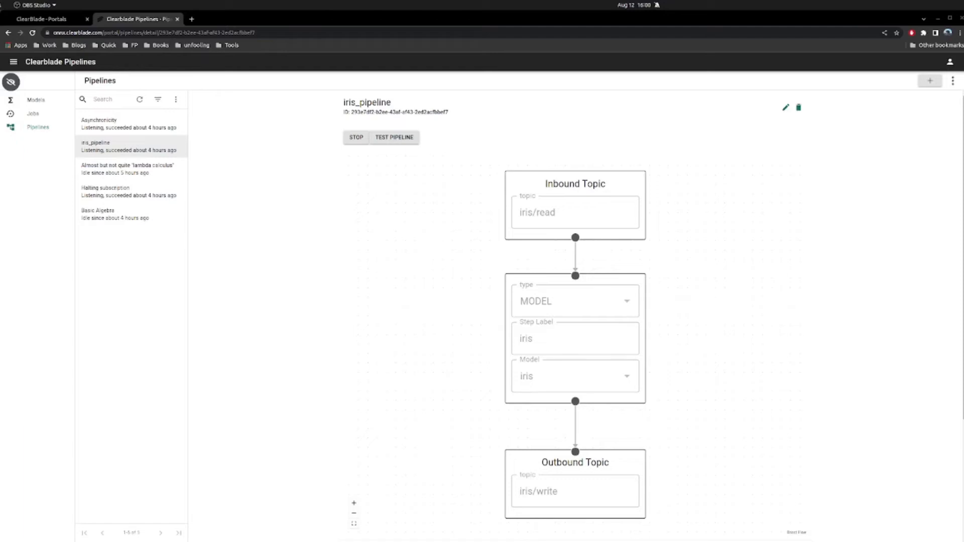
Open the Basic Algebra pipeline and start it, confirming the prompt.
{"action": "left_click", "coordinate": [132, 301]}
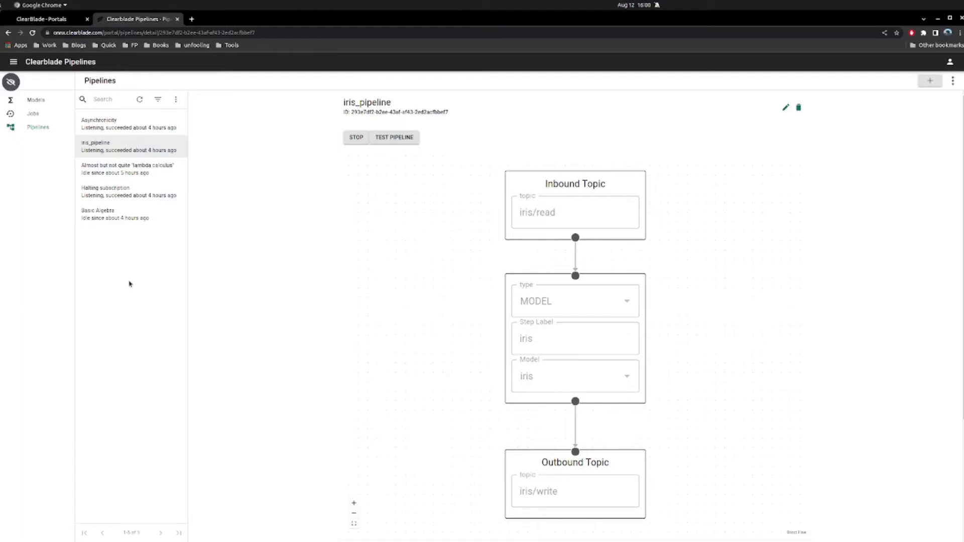
{"action": "left_click", "coordinate": [138, 222]}
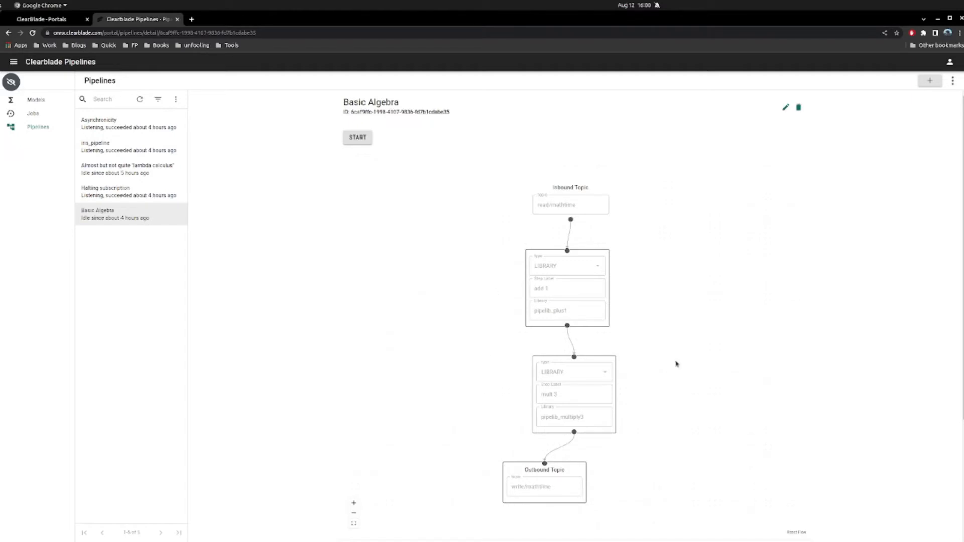
{"action": "left_click", "coordinate": [358, 138]}
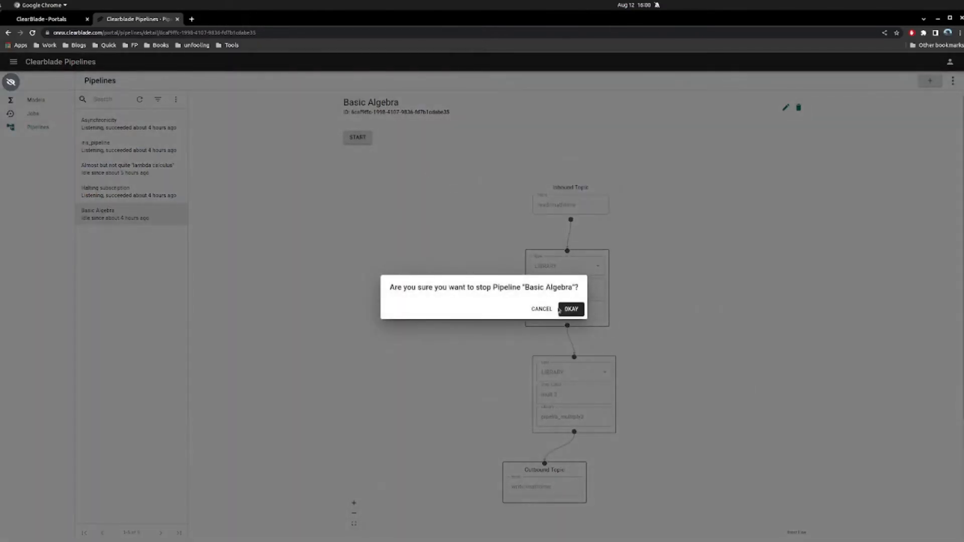
{"action": "left_click", "coordinate": [561, 312]}
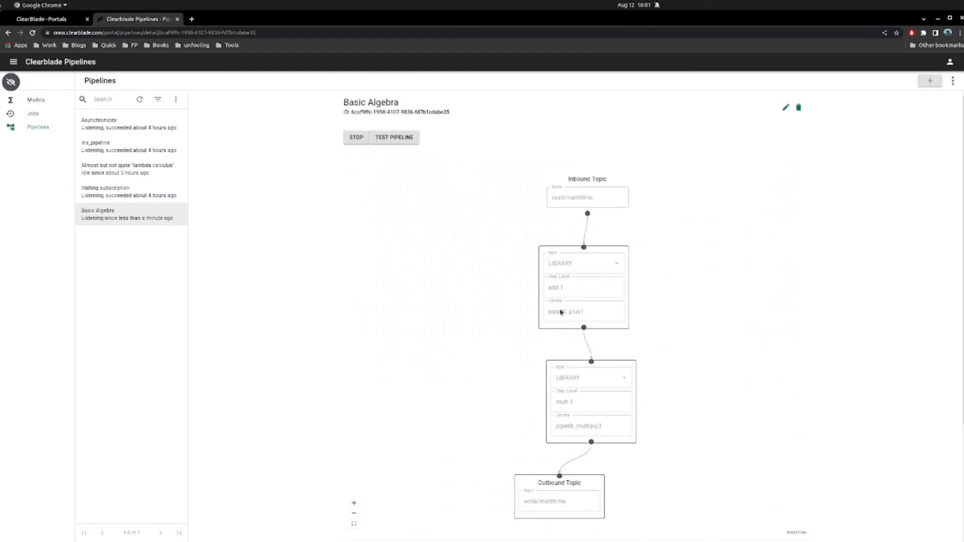
Send a test input to the Basic Algebra pipeline's inbound topic and check its result history.
{"action": "left_click", "coordinate": [108, 216]}
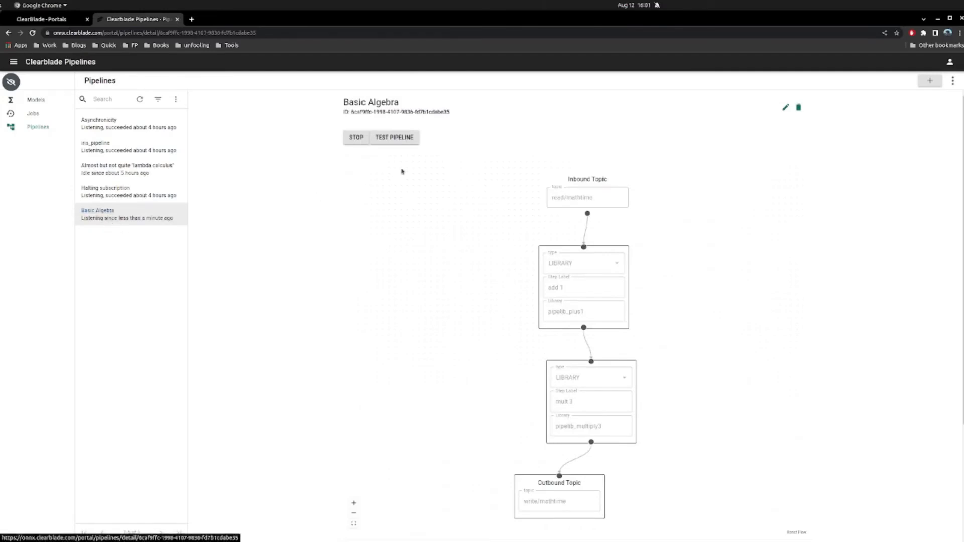
{"action": "left_click", "coordinate": [406, 140]}
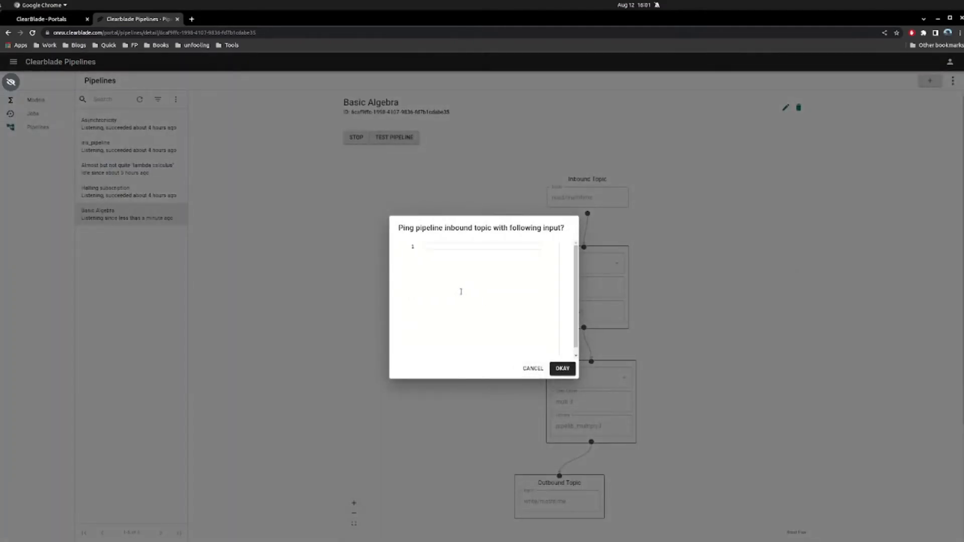
{"action": "type", "text": "{}\""}
{"action": "left_click", "coordinate": [563, 370]}
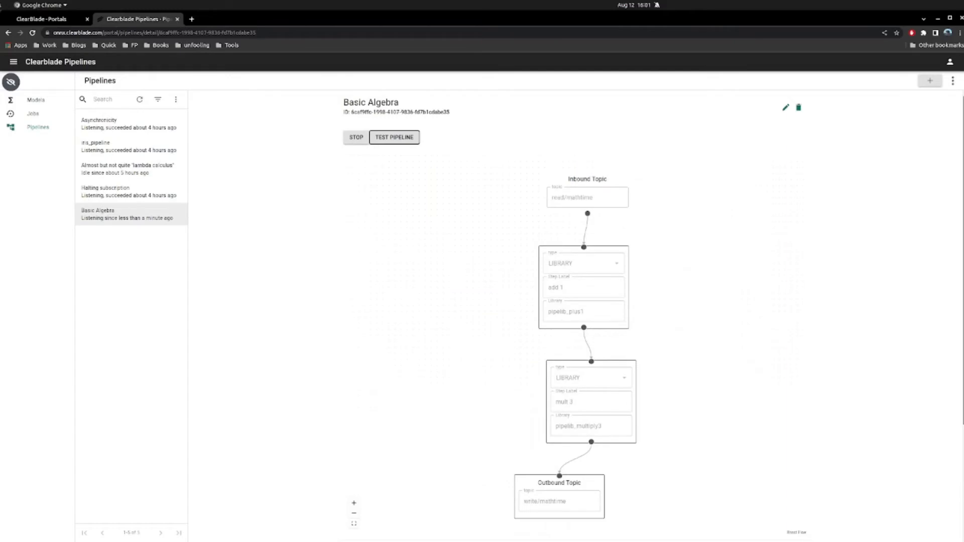
{"action": "scroll", "coordinate": [950, 279], "scroll_direction": "down", "scroll_amount": 3}
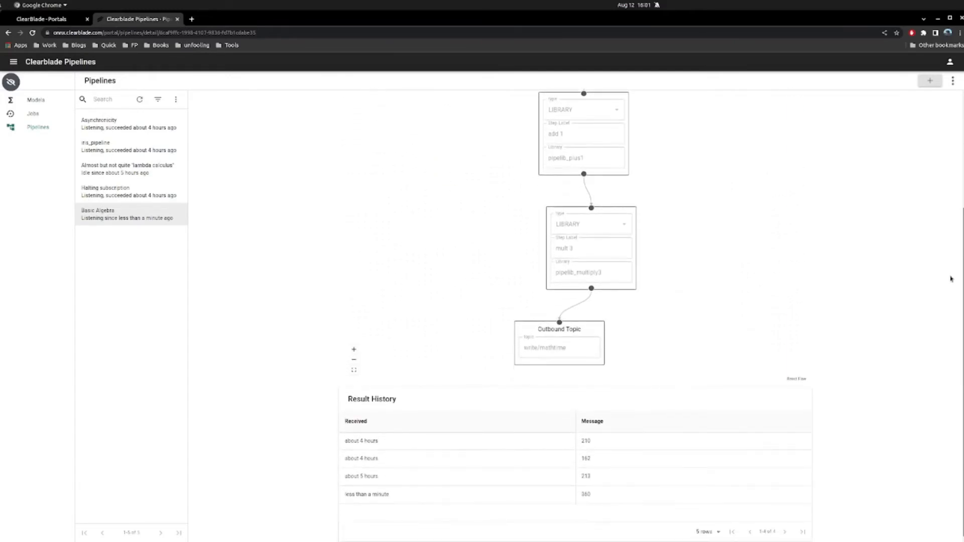
Check the newest Basic Algebra result and examine the exec function in the pipelib_plus1 code library of pipeline_demo_2.
{"action": "left_click_drag", "start_coordinate": [591, 493], "coordinate": [581, 494]}
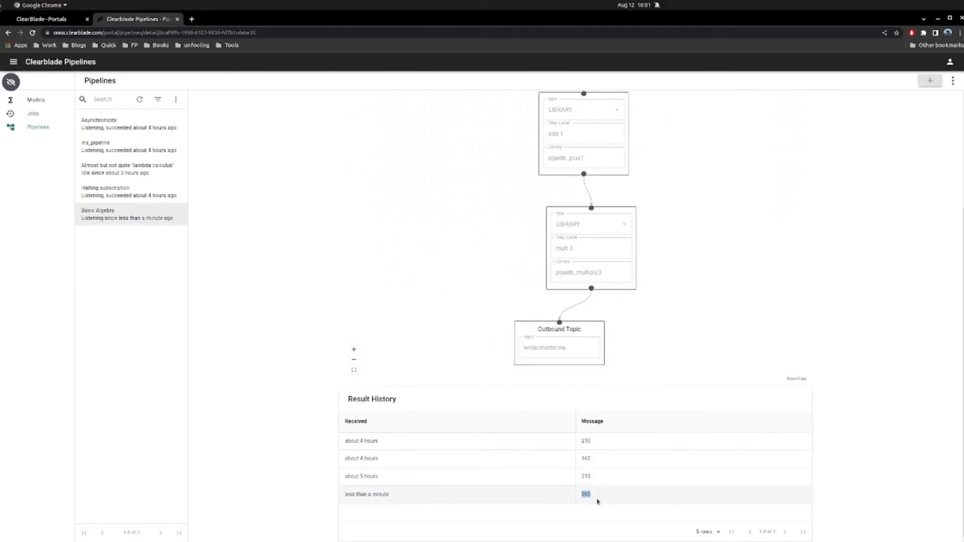
{"action": "scroll", "coordinate": [576, 316], "scroll_direction": "up", "scroll_amount": 3}
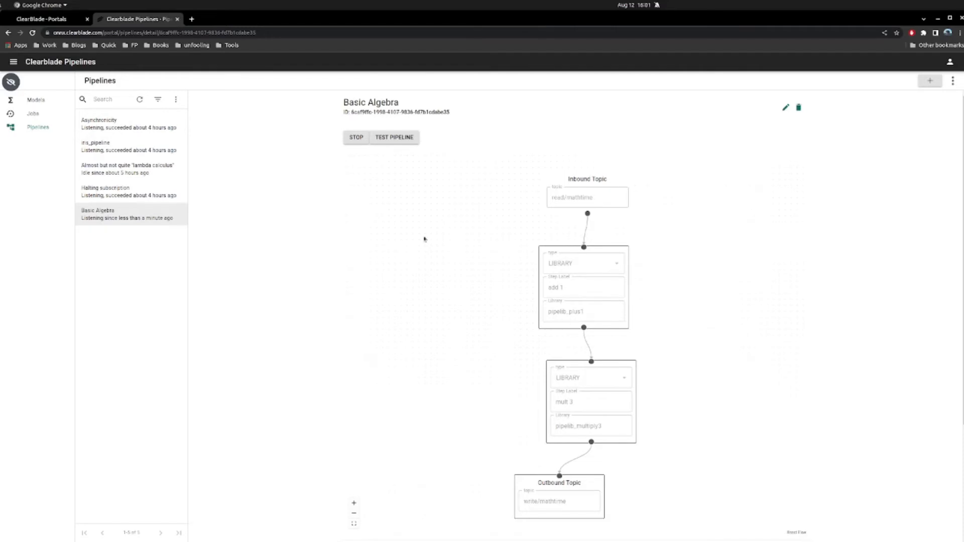
{"action": "left_click", "coordinate": [52, 22]}
{"action": "left_click", "coordinate": [40, 108]}
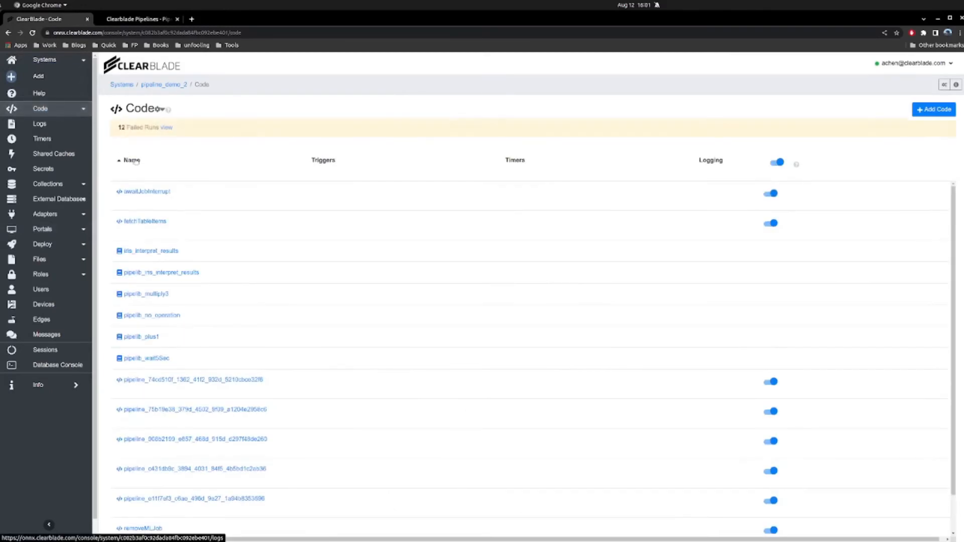
{"action": "scroll", "coordinate": [167, 253], "scroll_direction": "down", "scroll_amount": 1}
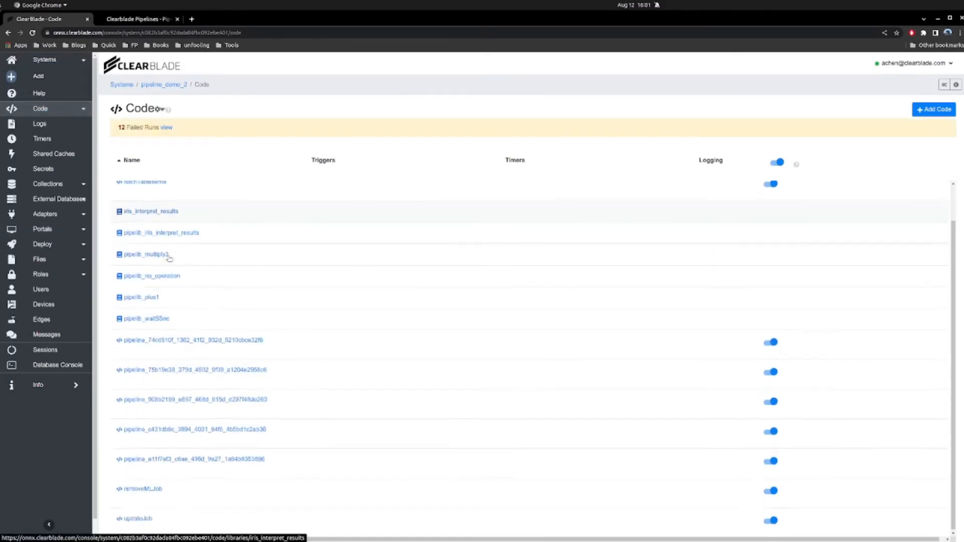
{"action": "left_click", "coordinate": [168, 298]}
{"action": "left_click_drag", "start_coordinate": [211, 245], "coordinate": [102, 117]}
{"action": "left_click", "coordinate": [134, 222]}
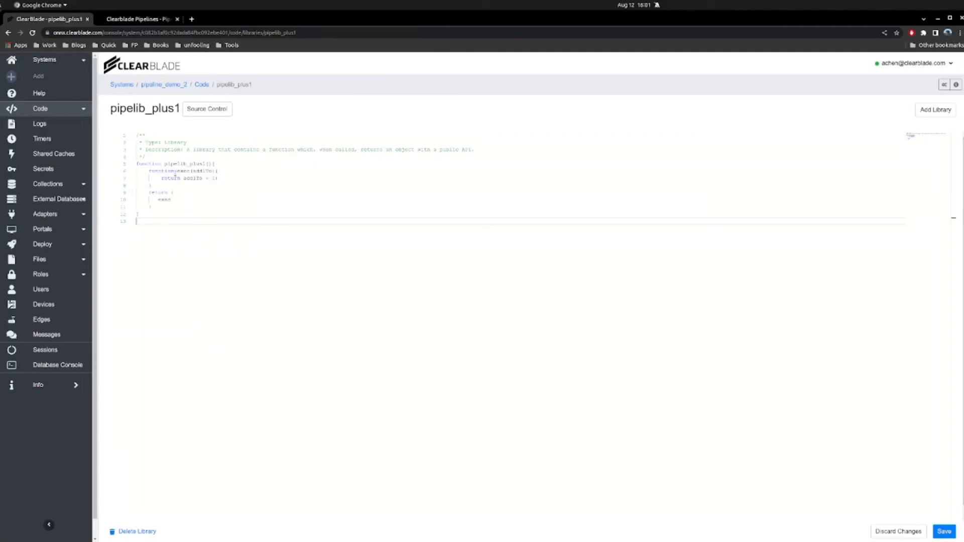
{"action": "double_click", "coordinate": [185, 171]}
{"action": "left_click", "coordinate": [156, 200]}
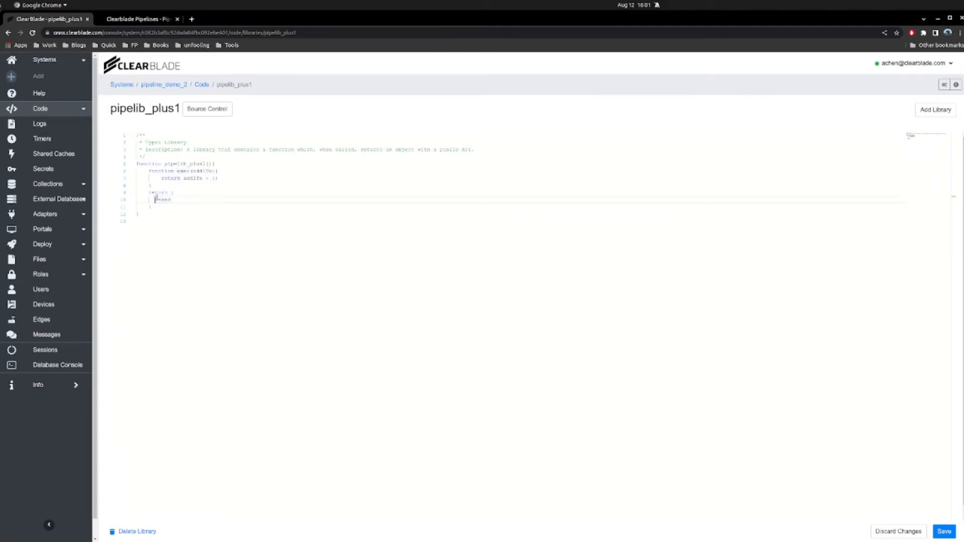
Open the Asynchronicity pipeline and examine its parallel pipelib_wait5Sec library steps between the inbound and outbound topics.
{"action": "left_click", "coordinate": [157, 20]}
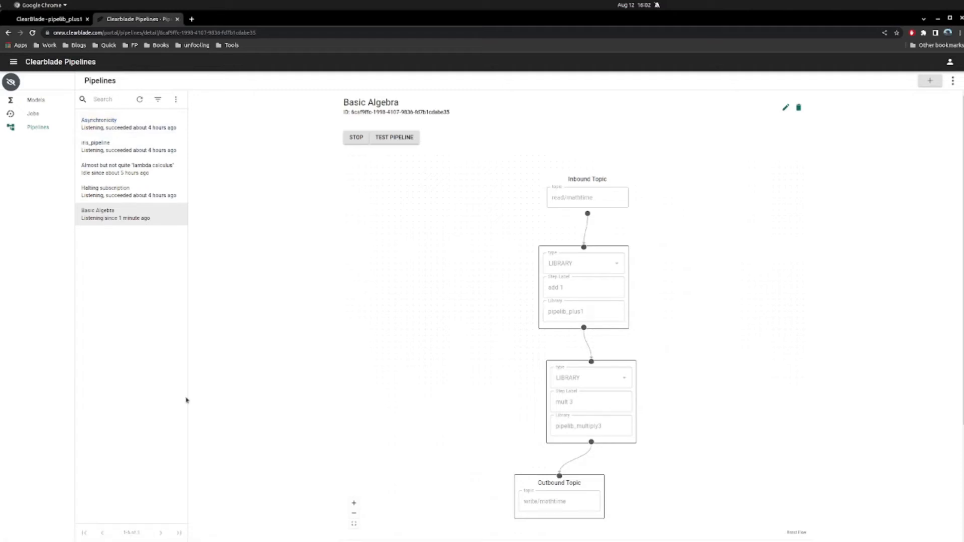
{"action": "left_click", "coordinate": [129, 133]}
{"action": "left_click_drag", "start_coordinate": [421, 256], "coordinate": [454, 254]}
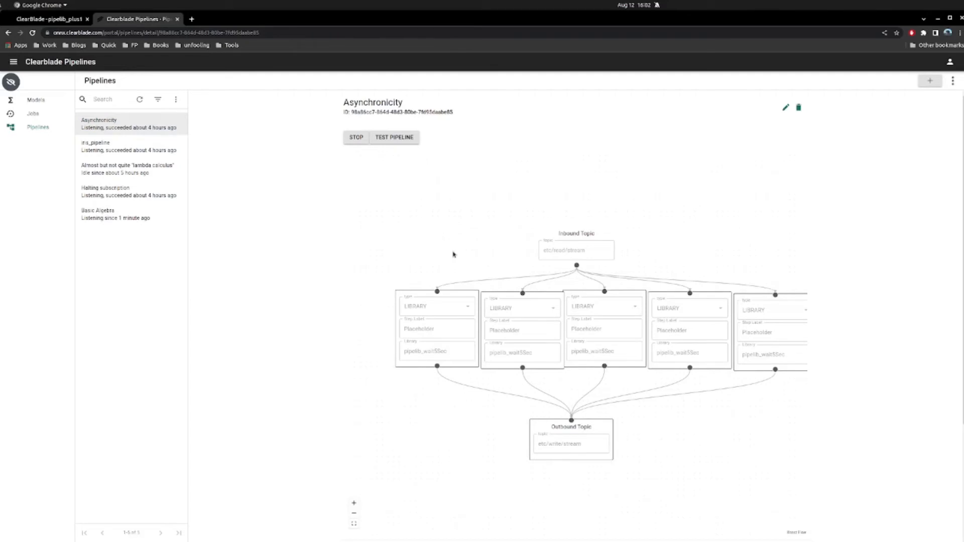
{"action": "left_click_drag", "start_coordinate": [454, 254], "coordinate": [438, 252]}
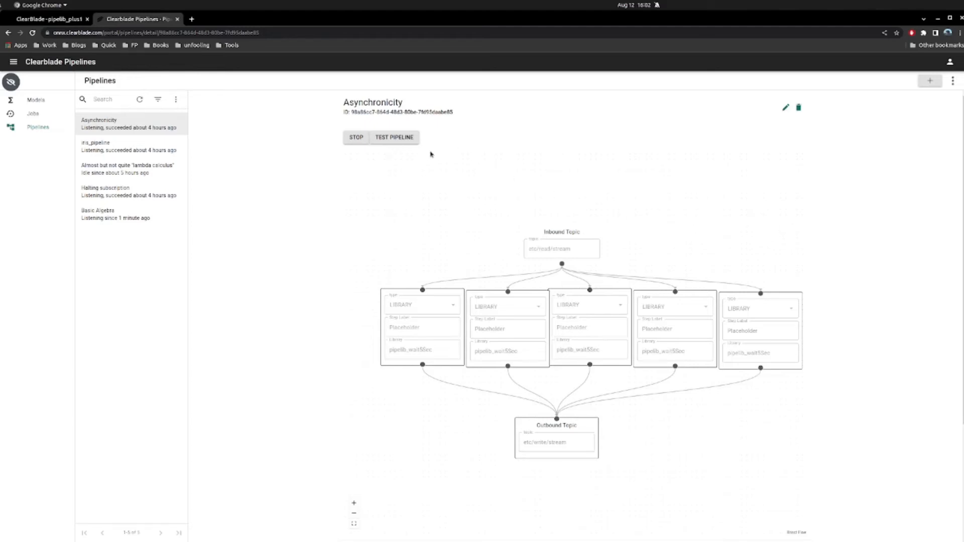
Review the existing result history of the Asynchronicity pipeline without sending a test input.
{"action": "left_click", "coordinate": [415, 141]}
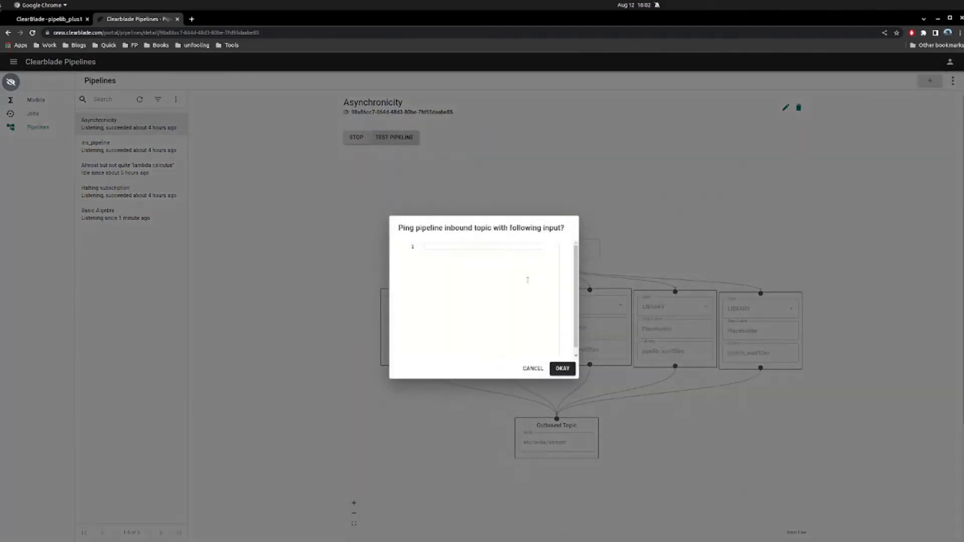
{"action": "left_click", "coordinate": [575, 202]}
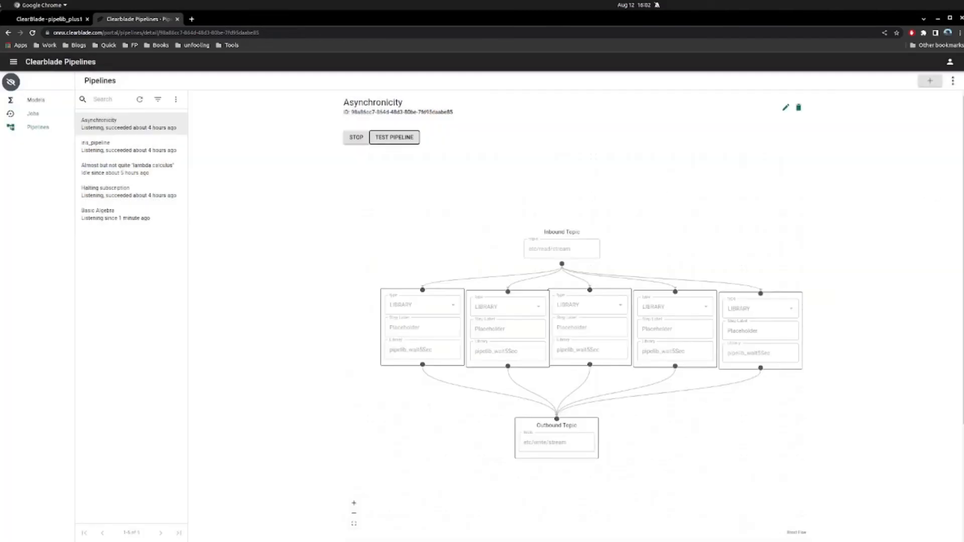
{"action": "scroll", "coordinate": [949, 301], "scroll_direction": "down", "scroll_amount": 3}
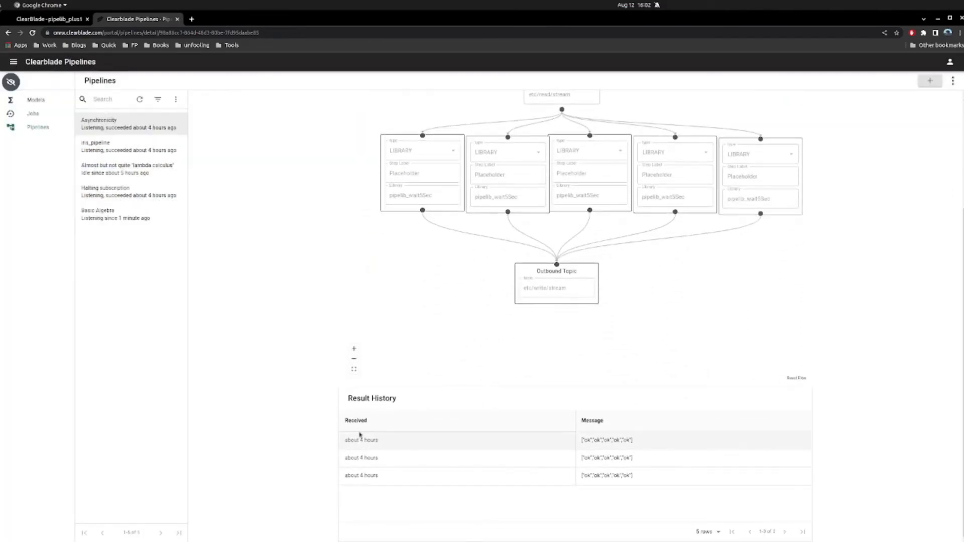
{"action": "scroll", "coordinate": [663, 187], "scroll_direction": "up", "scroll_amount": 3}
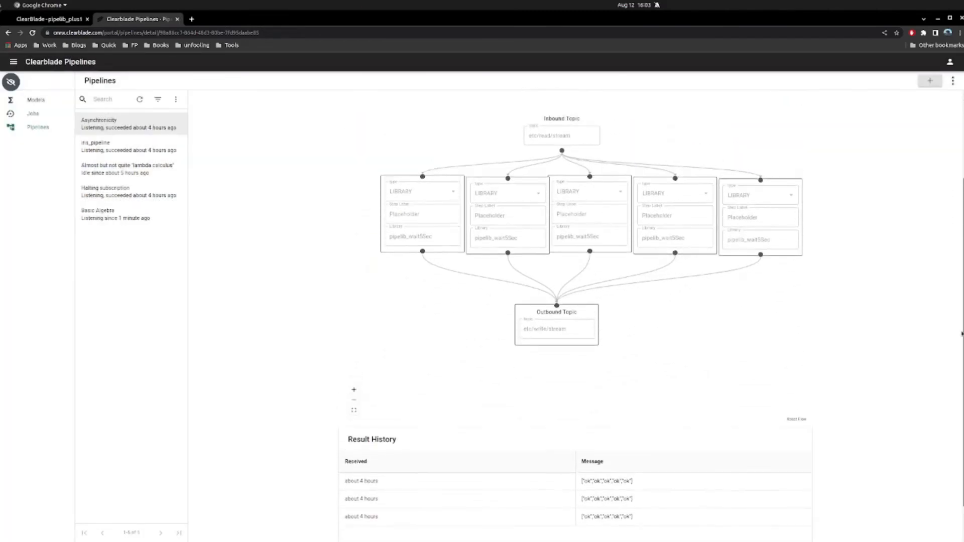
Send the test input "jht" to the Asynchronicity pipeline's inbound topic and check the new entry in its result history.
{"action": "left_click", "coordinate": [413, 137]}
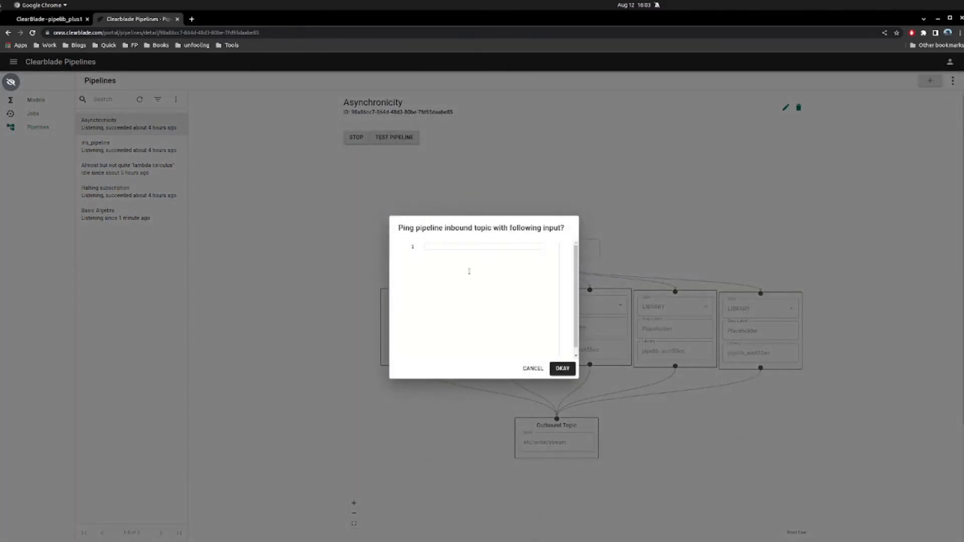
{"action": "type", "text": "\"jht"}
{"action": "left_click", "coordinate": [571, 368]}
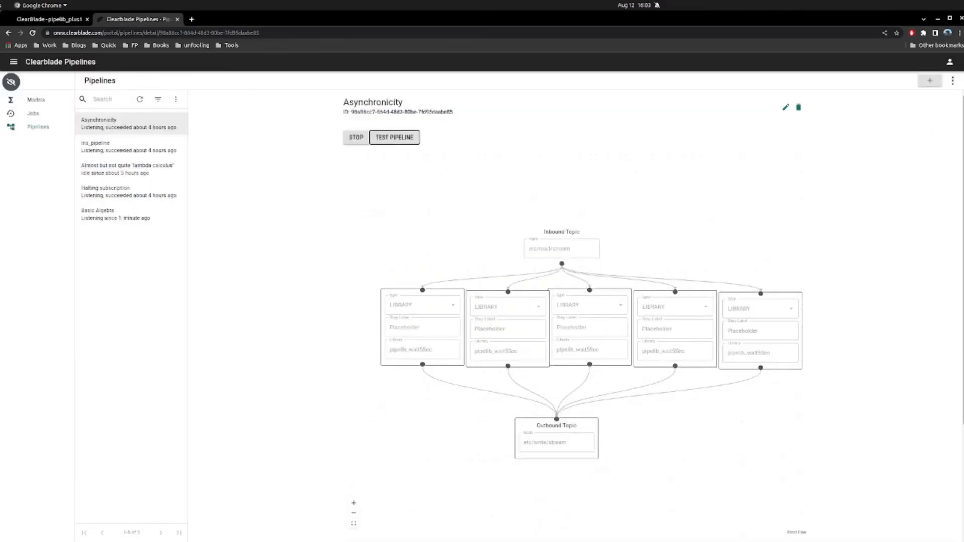
{"action": "scroll", "coordinate": [959, 271], "scroll_direction": "down", "scroll_amount": 3}
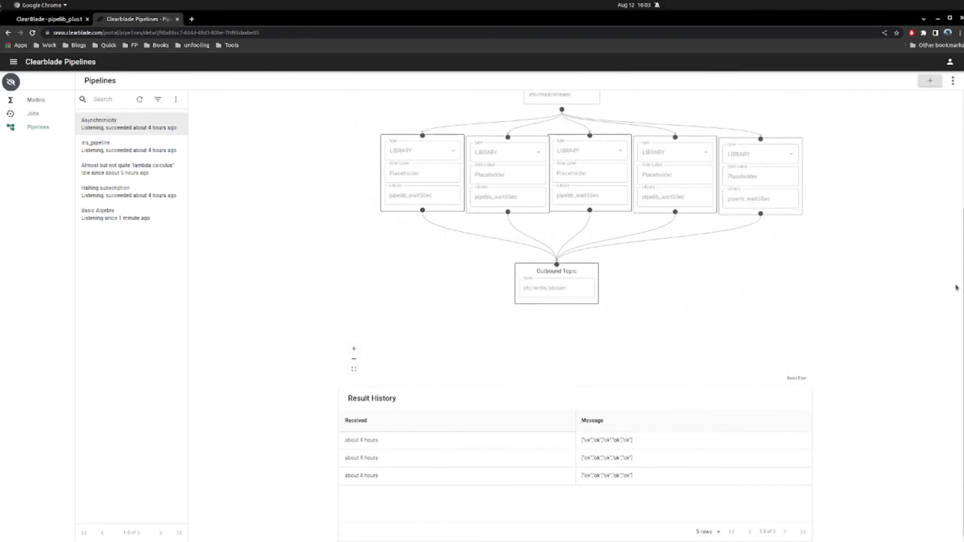
{"action": "left_click_drag", "start_coordinate": [393, 496], "coordinate": [344, 497]}
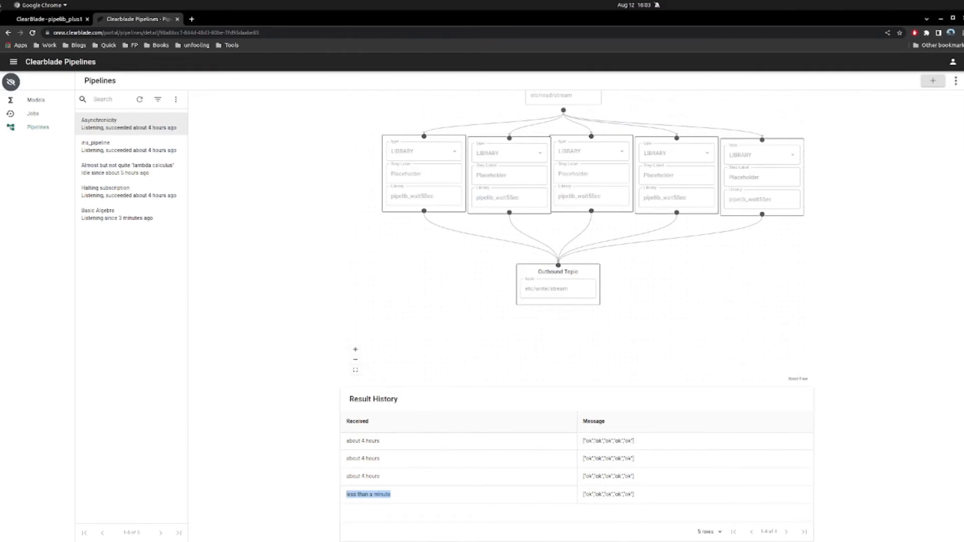
{"action": "scroll", "coordinate": [278, 157], "scroll_direction": "up", "scroll_amount": 3}
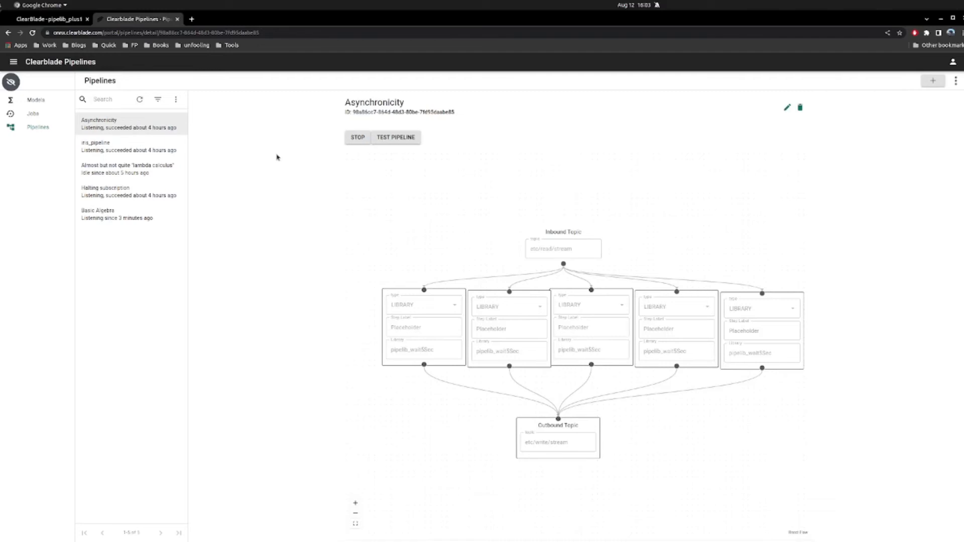
Open the Halting subscription pipeline, then stop and restart it, confirming both prompts.
{"action": "left_click", "coordinate": [149, 195]}
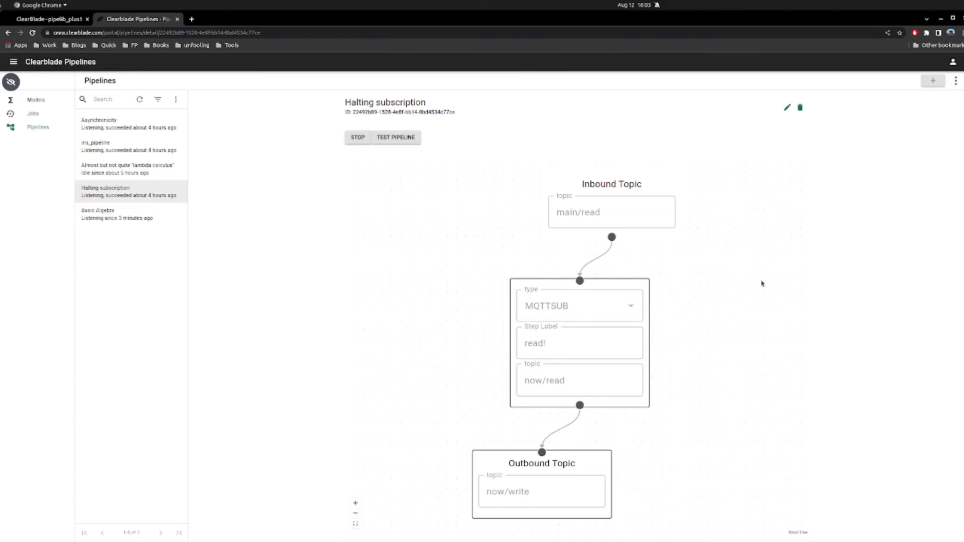
{"action": "left_click", "coordinate": [355, 136]}
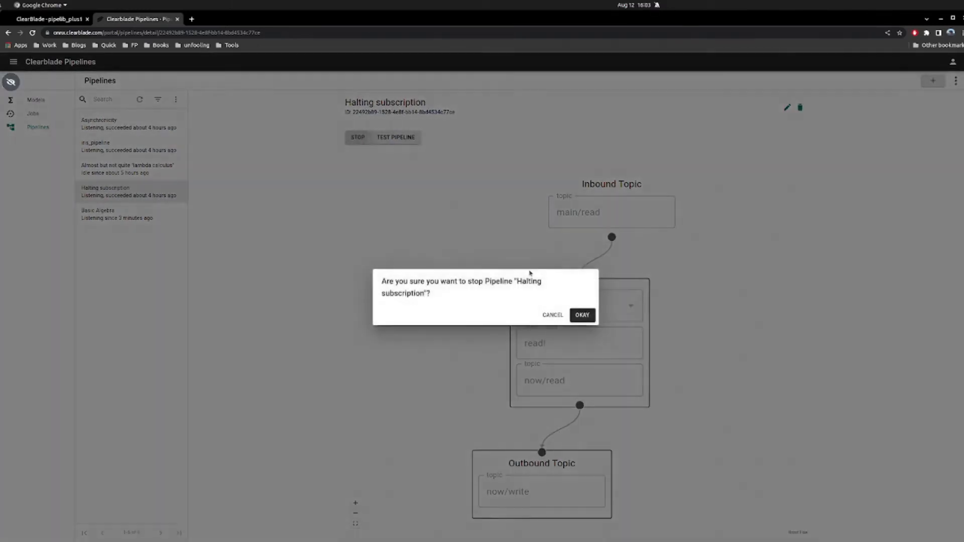
{"action": "left_click", "coordinate": [583, 315]}
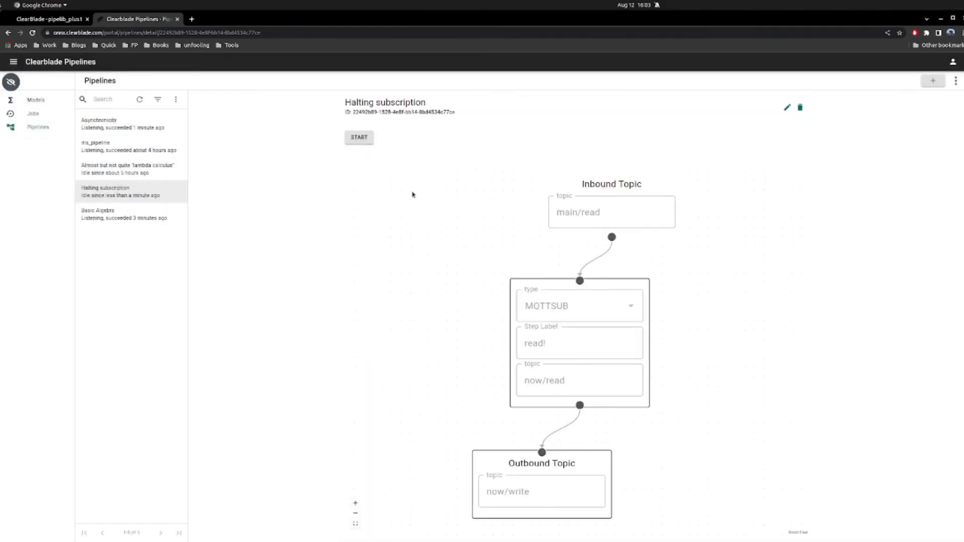
{"action": "left_click", "coordinate": [359, 137]}
{"action": "left_click", "coordinate": [582, 315]}
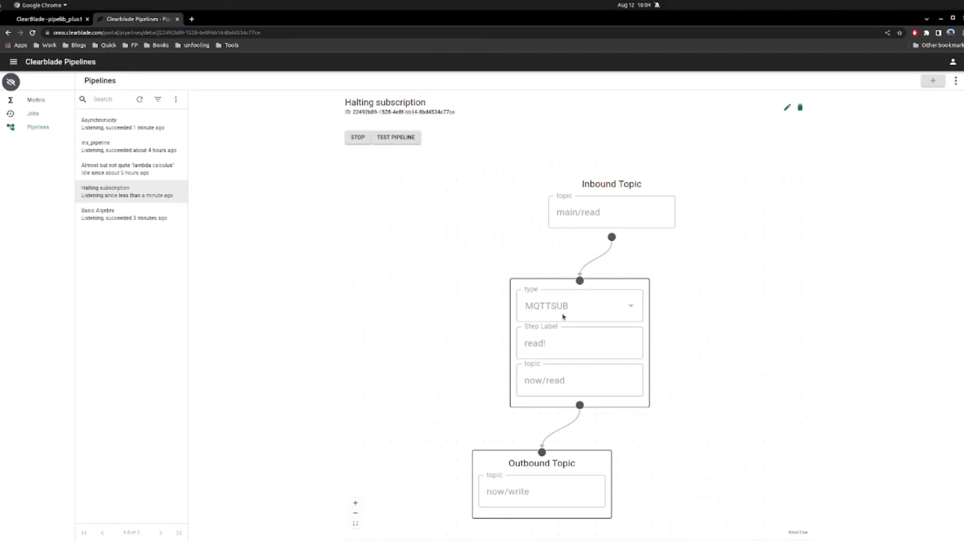
Send the test input 7897 to the Halting subscription pipeline's inbound topic.
{"action": "left_click_drag", "start_coordinate": [428, 325], "coordinate": [435, 258]}
{"action": "left_click", "coordinate": [397, 137]}
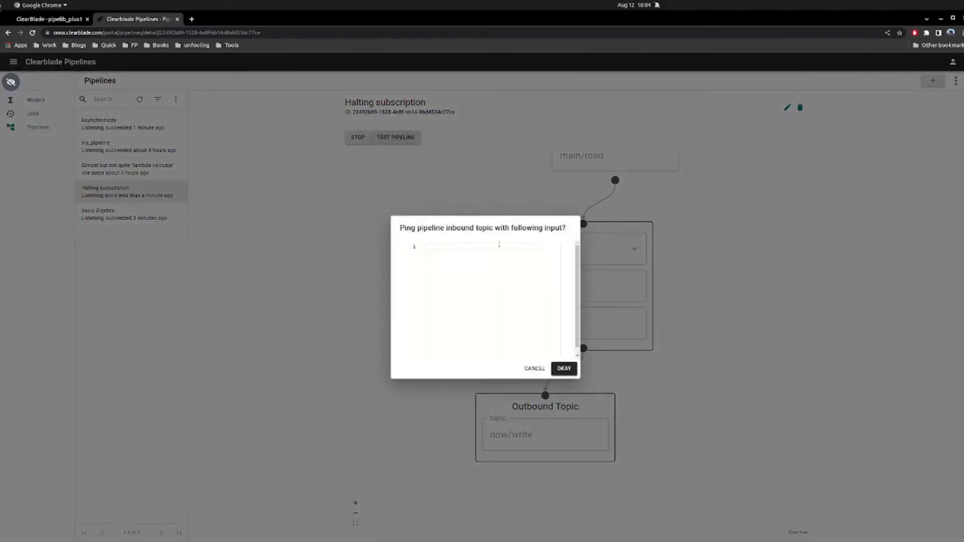
{"action": "type", "text": "7897"}
{"action": "left_click", "coordinate": [563, 369]}
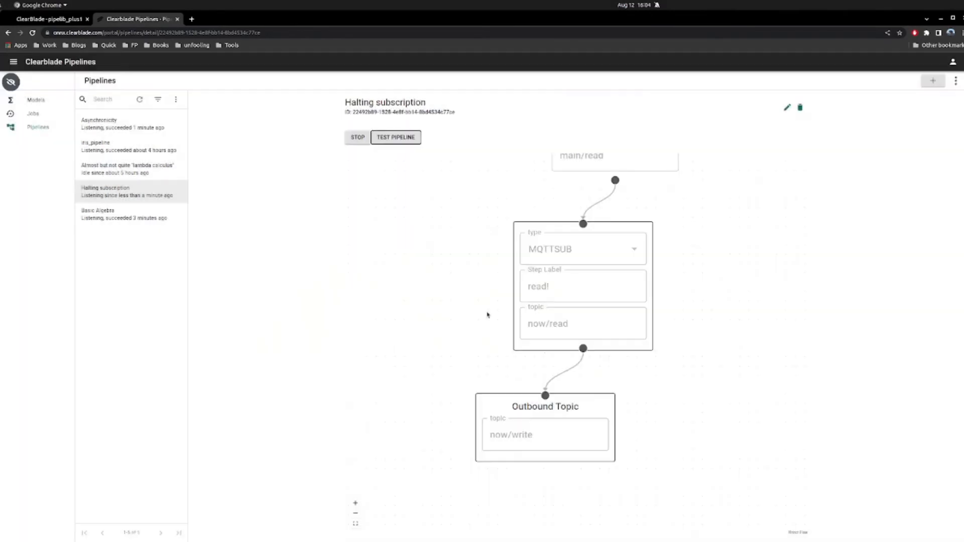
Refresh the pipeline list and examine the Halting subscription pipeline's flow and result history for a new entry.
{"action": "left_click", "coordinate": [140, 99]}
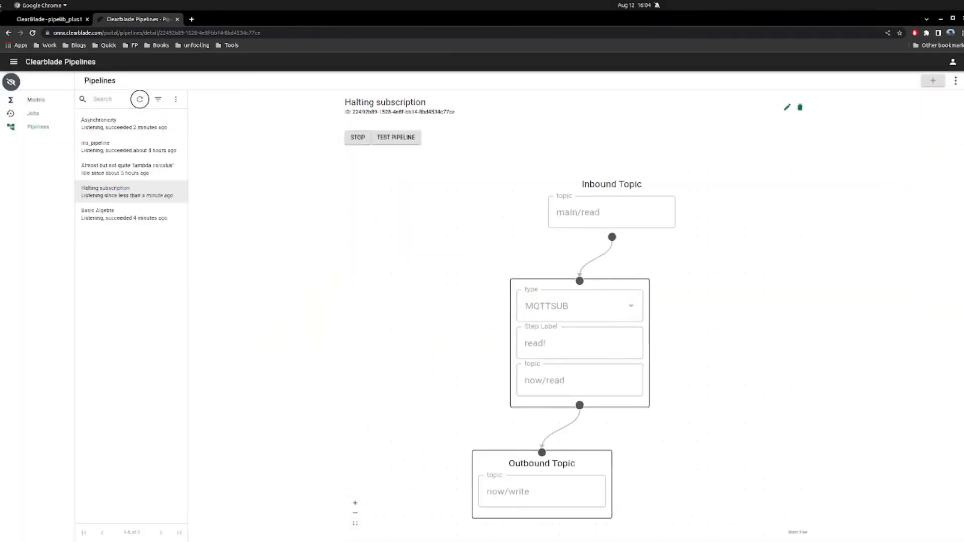
{"action": "scroll", "coordinate": [926, 334], "scroll_direction": "down", "scroll_amount": 3}
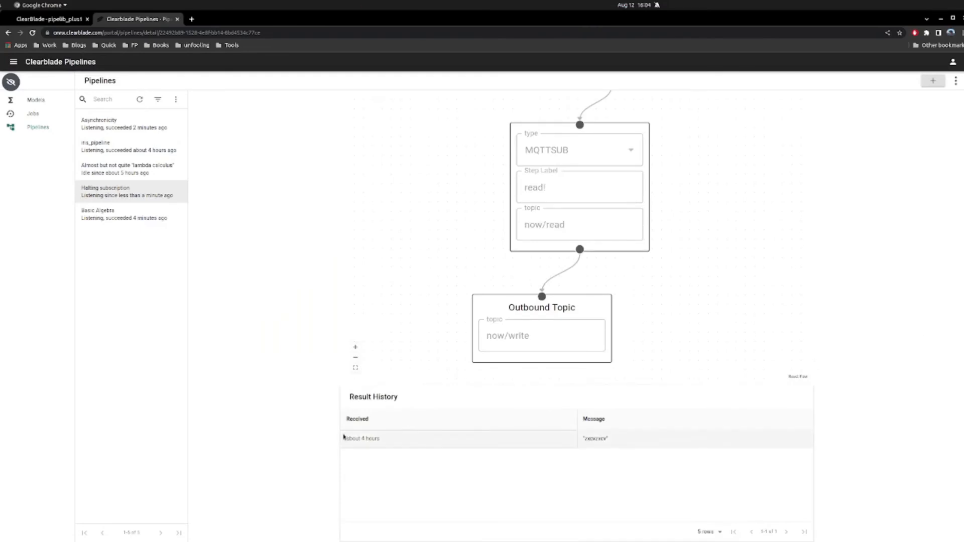
{"action": "scroll", "coordinate": [248, 125], "scroll_direction": "up", "scroll_amount": 3}
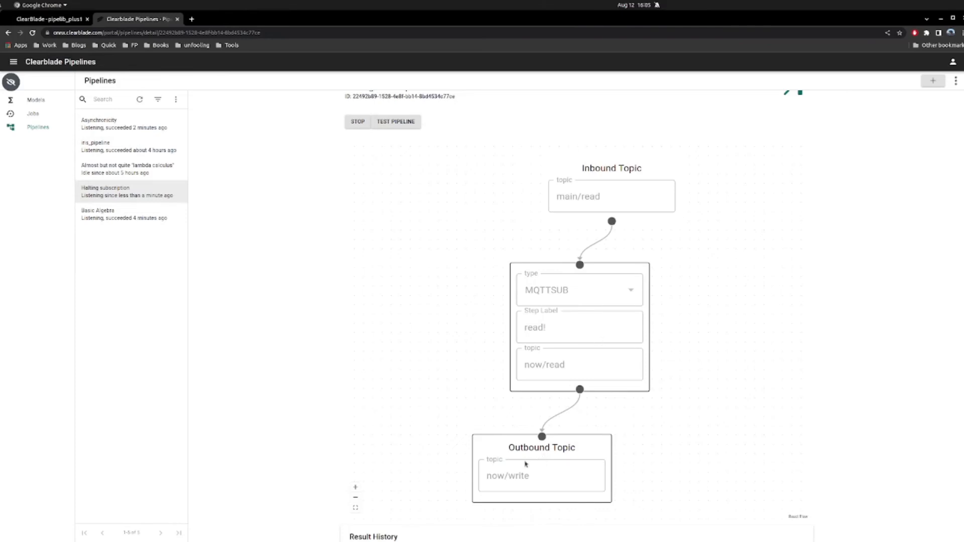
{"action": "scroll", "coordinate": [942, 376], "scroll_direction": "down", "scroll_amount": 3}
{"action": "scroll", "coordinate": [943, 376], "scroll_direction": "up", "scroll_amount": 3}
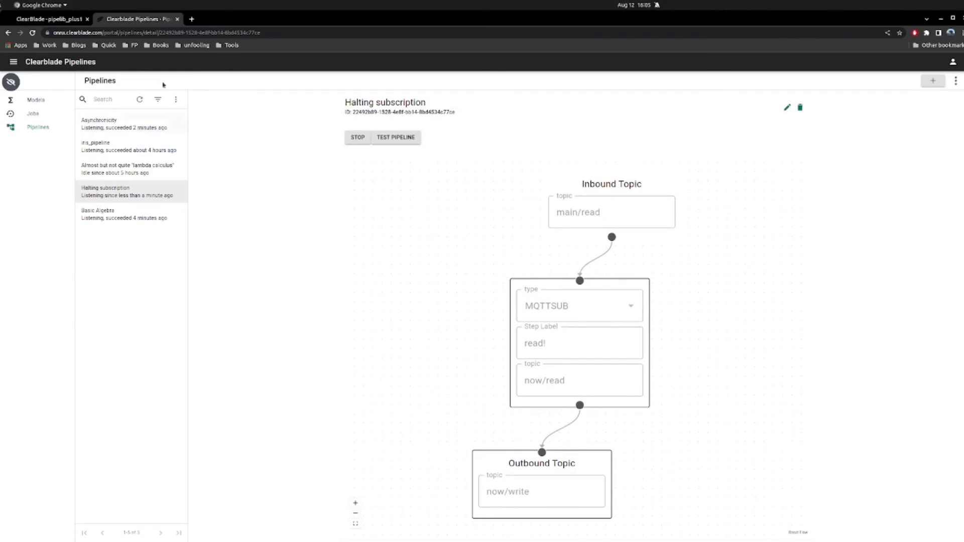
Open topic testing in the system console's Messages page and subscribe to the now/read topic.
{"action": "left_click", "coordinate": [55, 21]}
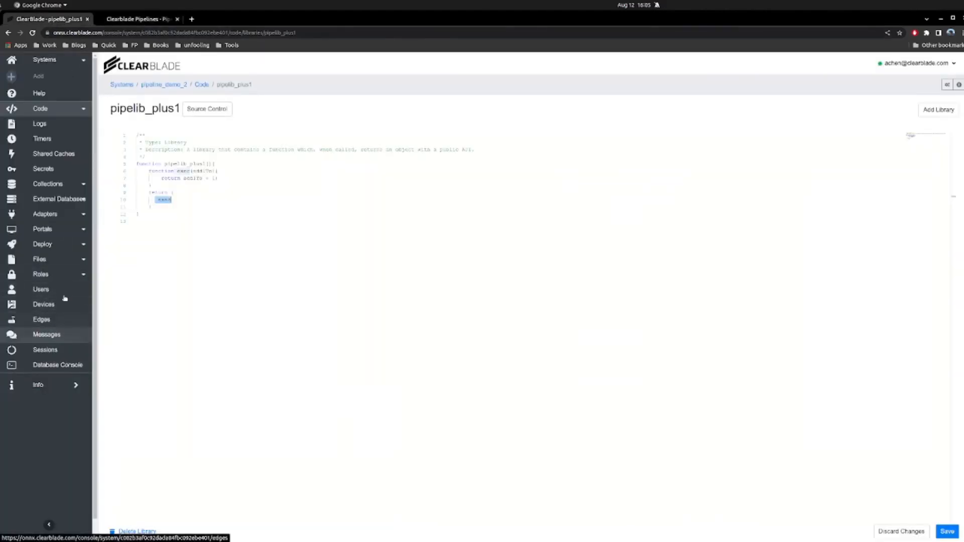
{"action": "left_click", "coordinate": [45, 335]}
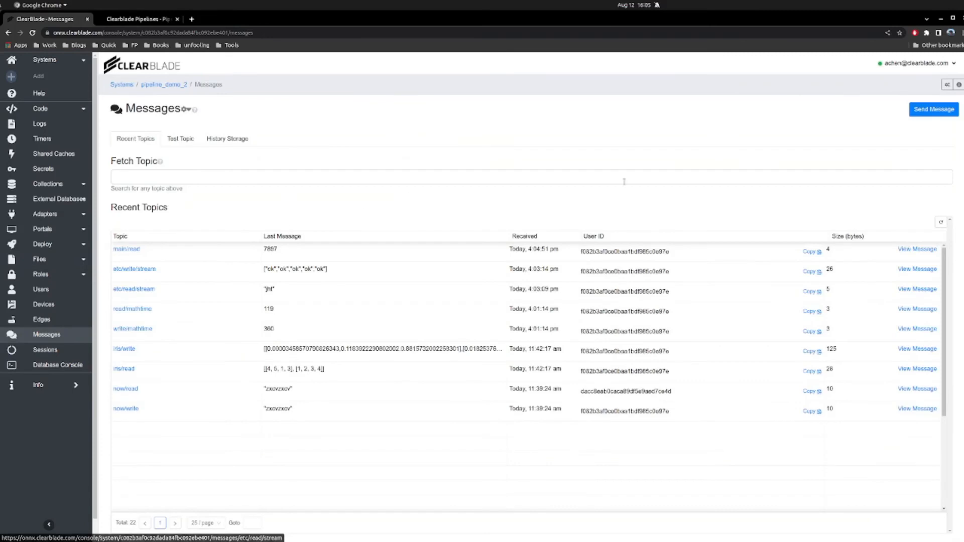
{"action": "left_click", "coordinate": [178, 138]}
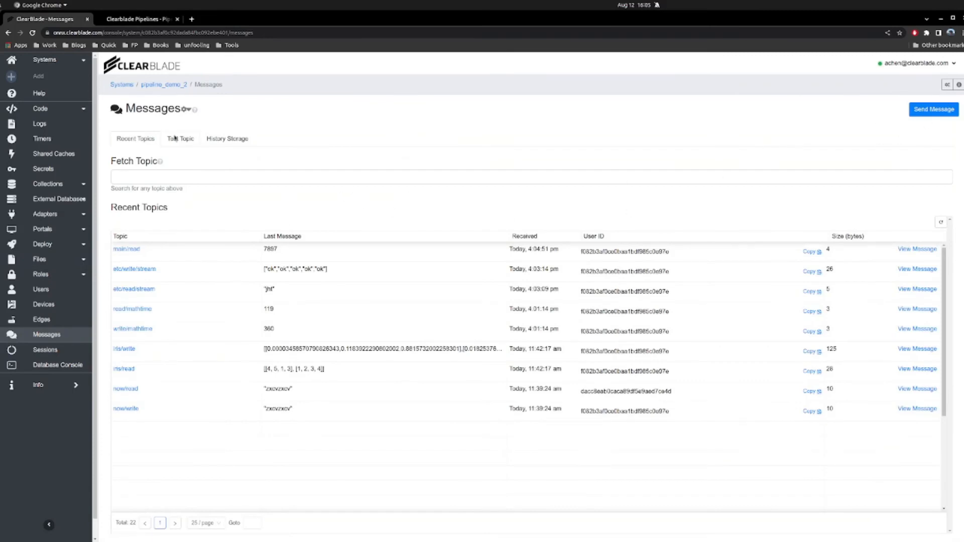
{"action": "left_click", "coordinate": [330, 178]}
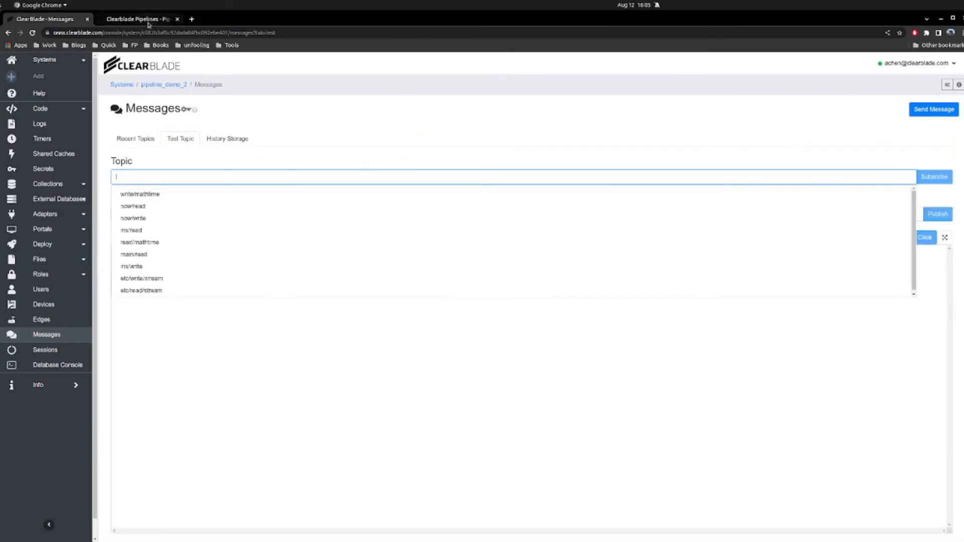
{"action": "left_click", "coordinate": [147, 21]}
{"action": "left_click", "coordinate": [48, 21]}
{"action": "left_click", "coordinate": [188, 209]}
{"action": "left_click", "coordinate": [934, 177]}
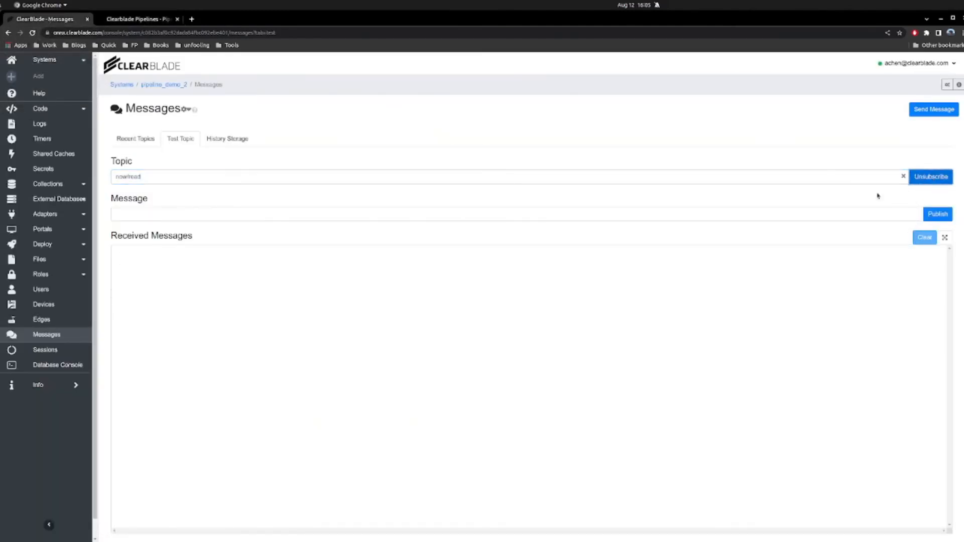
Publish the message "asdfsadf" to the now/read topic and return to the Halting subscription pipeline.
{"action": "left_click", "coordinate": [752, 217]}
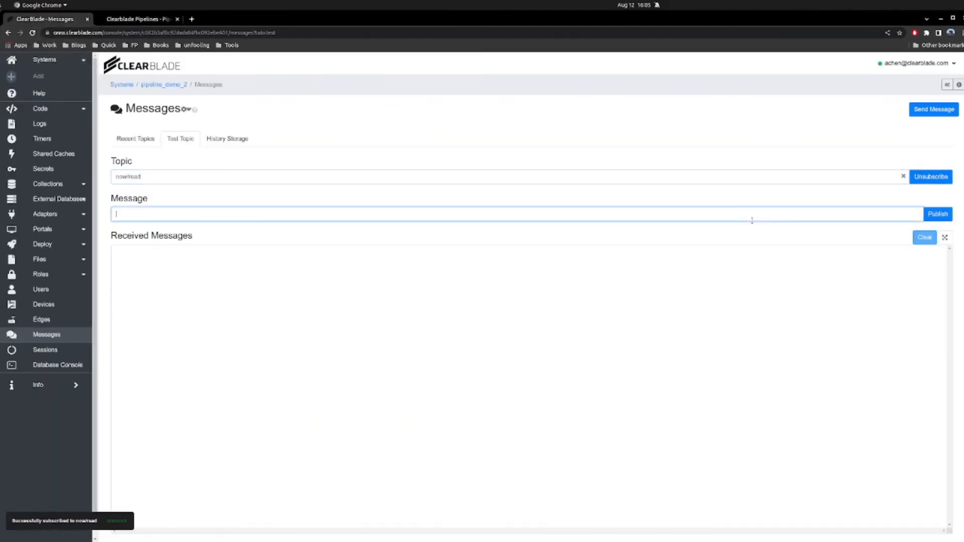
{"action": "type", "text": "\"asdfsadf\""}
{"action": "left_click", "coordinate": [937, 215]}
{"action": "left_click", "coordinate": [138, 19]}
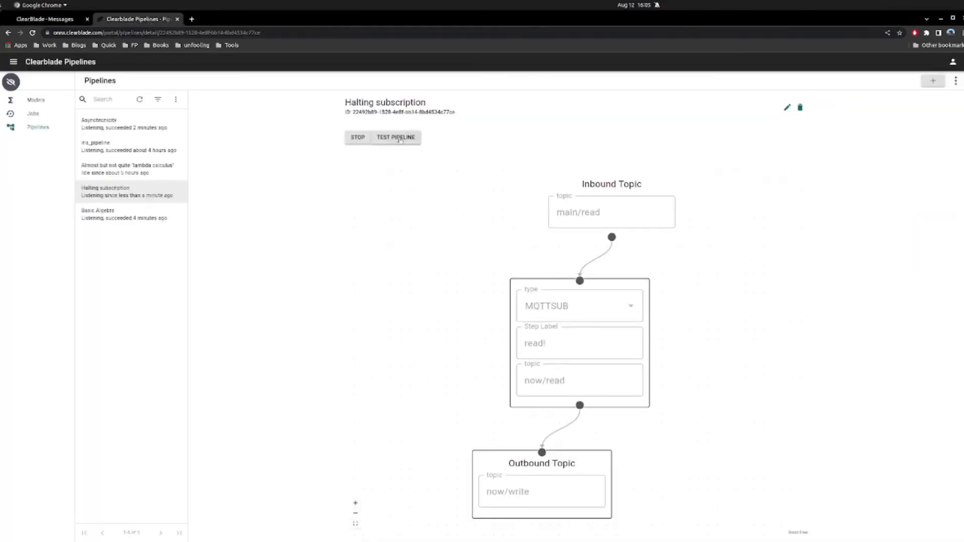
Check the Halting subscription pipeline's result history and clear the test message field on the system console's Messages page.
{"action": "scroll", "coordinate": [945, 270], "scroll_direction": "down", "scroll_amount": 3}
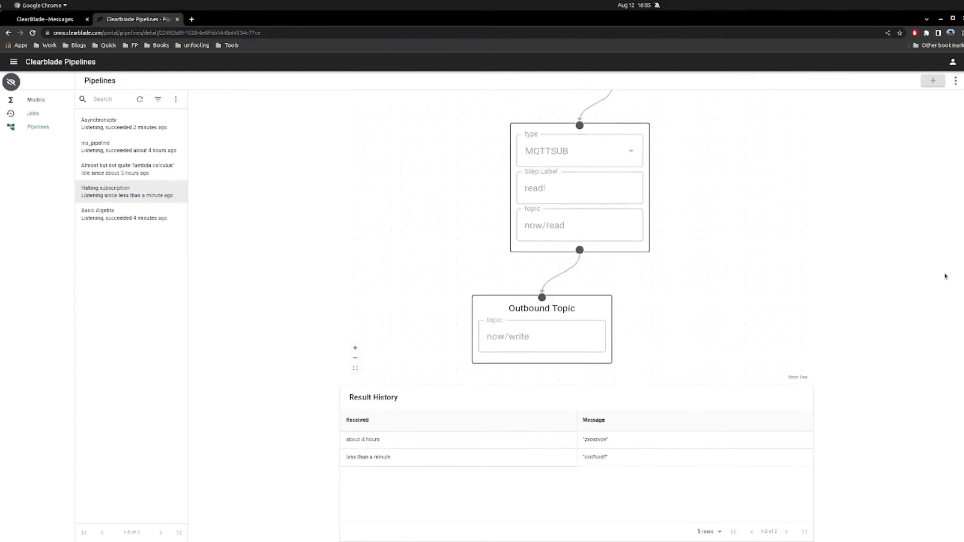
{"action": "scroll", "coordinate": [945, 275], "scroll_direction": "up", "scroll_amount": 3}
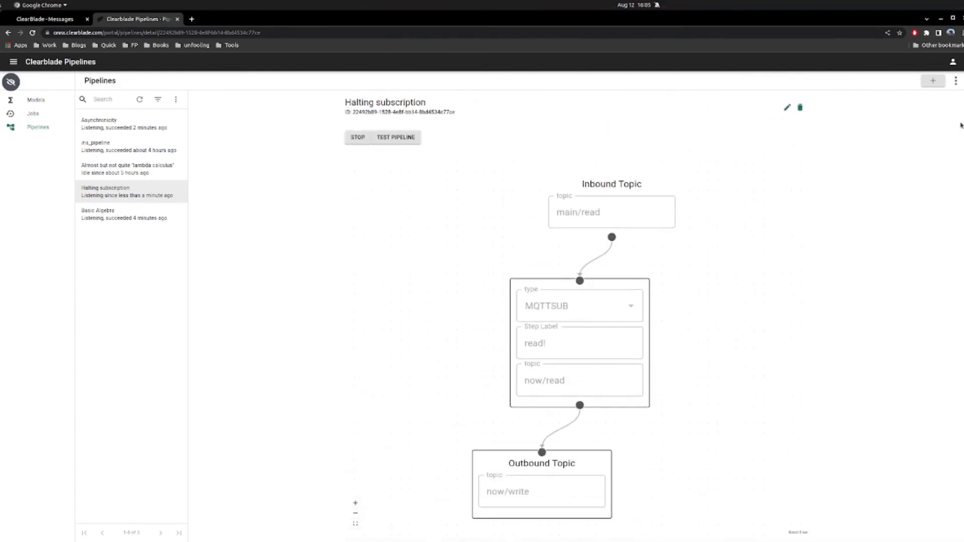
{"action": "left_click", "coordinate": [52, 20]}
{"action": "left_click_drag", "start_coordinate": [146, 215], "coordinate": [97, 215]}
{"action": "key", "text": "BackSpace"}
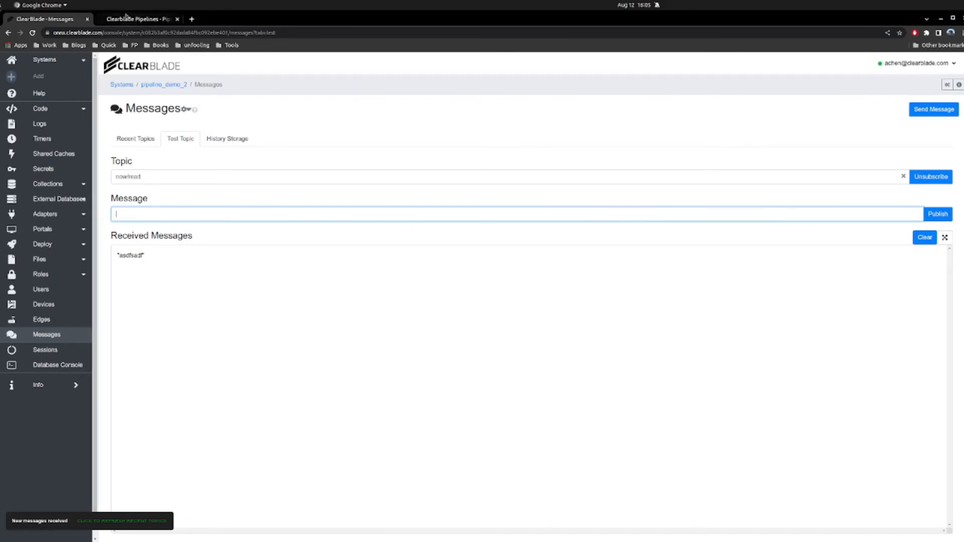
Return to the Halting subscription pipeline, stop it and start it again.
{"action": "left_click", "coordinate": [146, 19]}
{"action": "left_click", "coordinate": [358, 137]}
{"action": "left_click", "coordinate": [581, 315]}
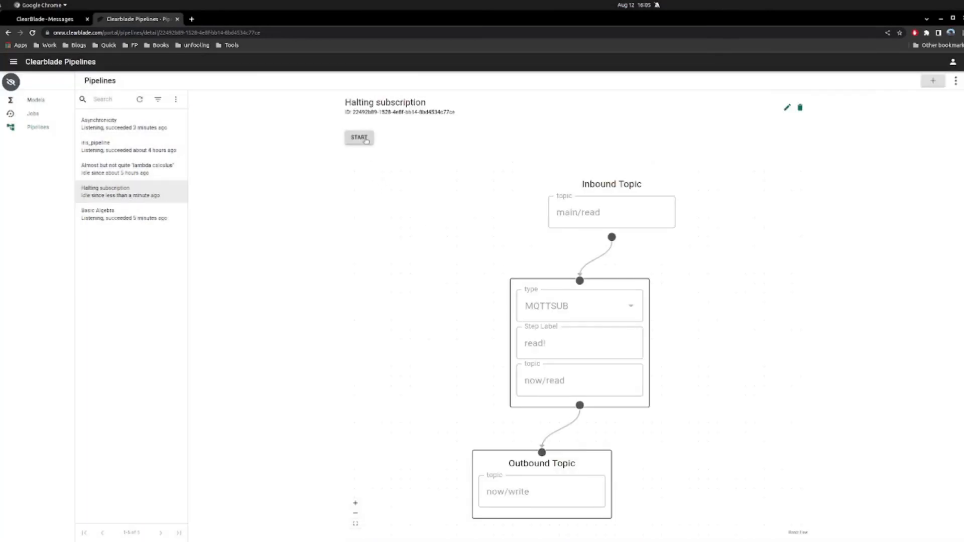
{"action": "left_click", "coordinate": [365, 139]}
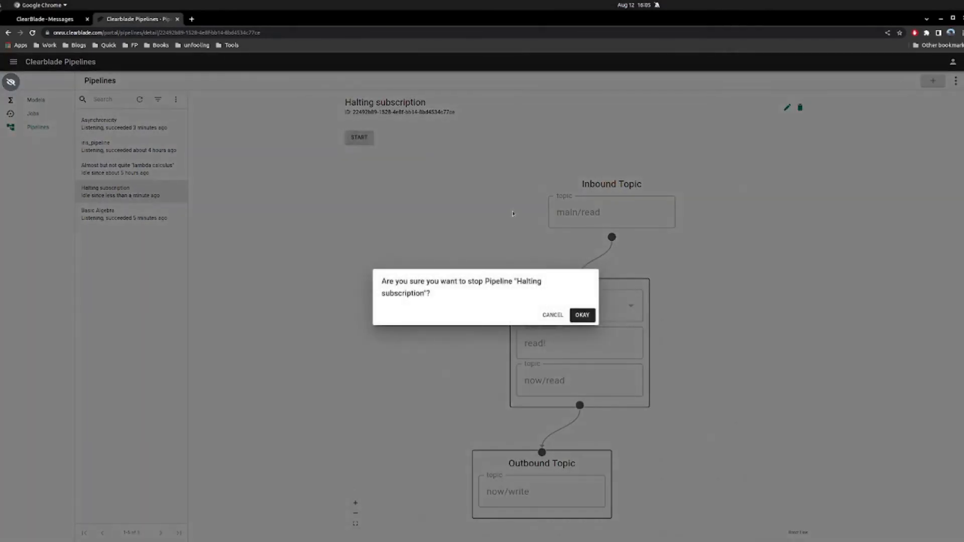
{"action": "left_click", "coordinate": [582, 315]}
Send the non-JSON test input "lakjf kladsjfasd" to the Halting subscription pipeline, refresh the pipeline list and check its status and result history.
{"action": "left_click", "coordinate": [400, 140]}
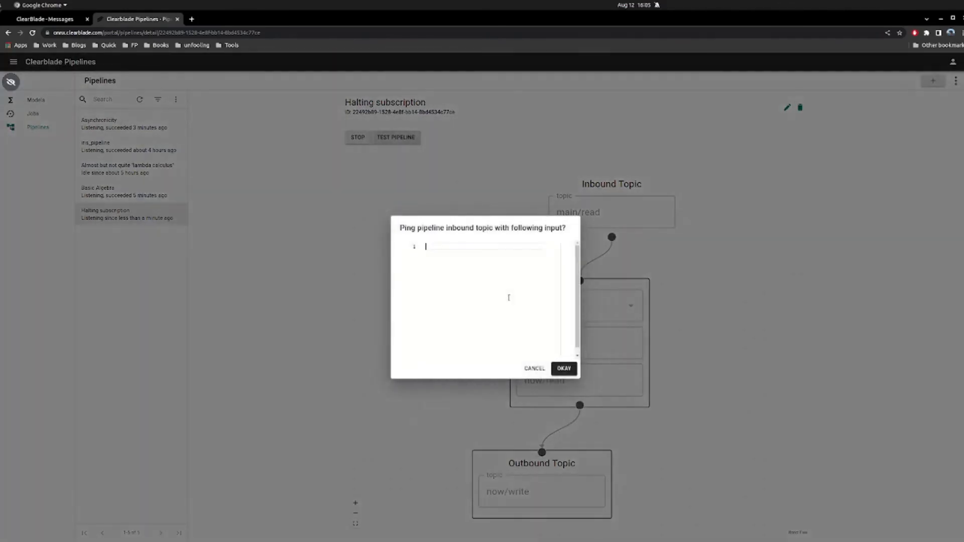
{"action": "type", "text": "lakjf kladsjfasd"}
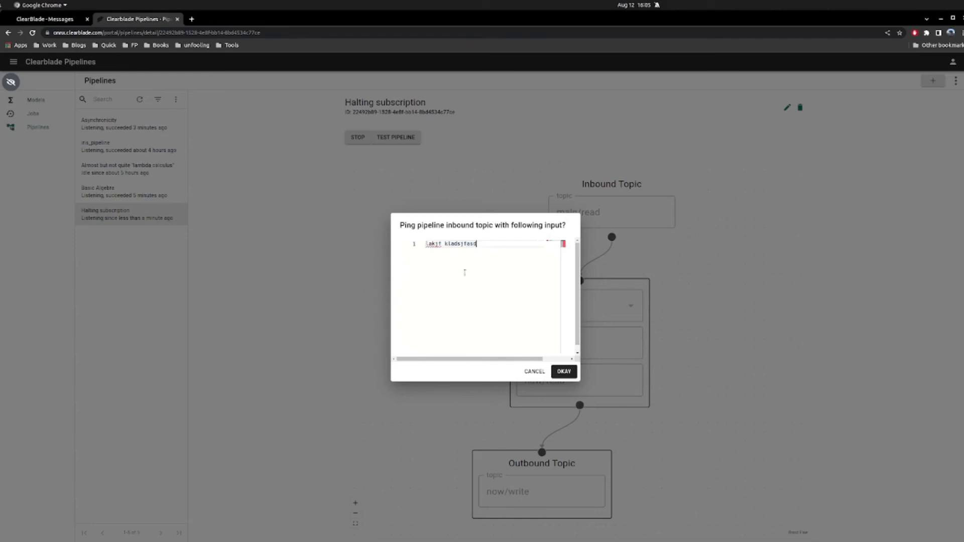
{"action": "left_click", "coordinate": [564, 372]}
{"action": "left_click", "coordinate": [139, 99]}
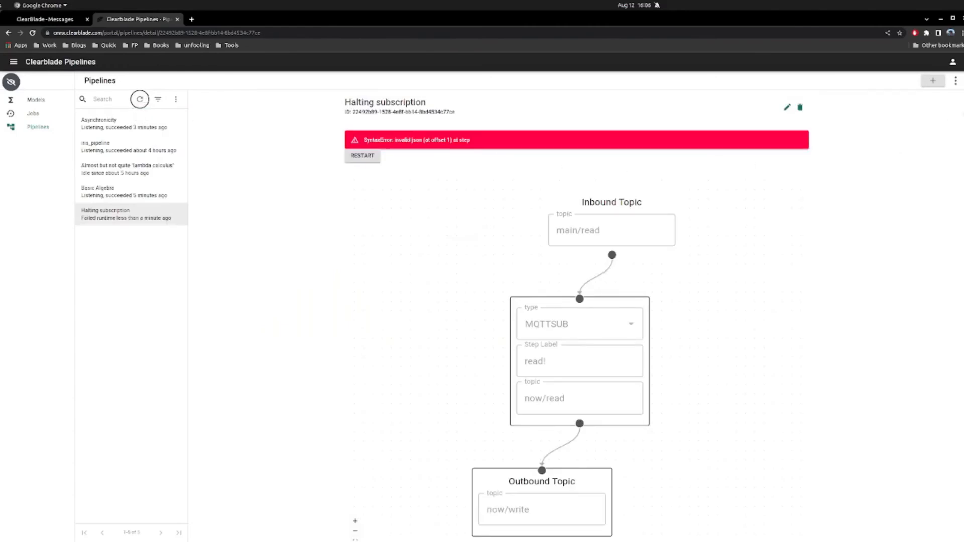
{"action": "scroll", "coordinate": [918, 250], "scroll_direction": "down", "scroll_amount": 4}
{"action": "scroll", "coordinate": [920, 206], "scroll_direction": "up", "scroll_amount": 3}
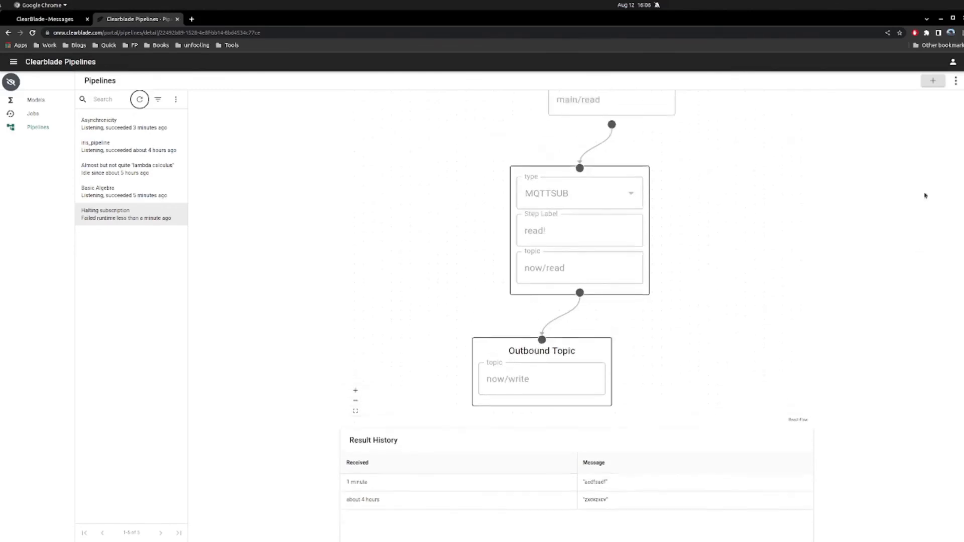
{"action": "scroll", "coordinate": [945, 133], "scroll_direction": "up", "scroll_amount": 1}
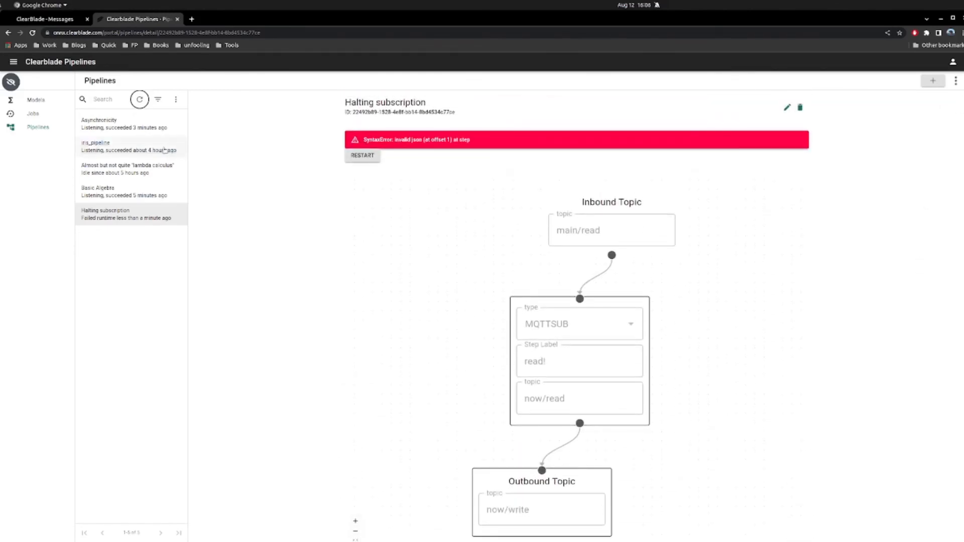
Delete the existing iris_pipeline.
{"action": "left_click", "coordinate": [128, 146]}
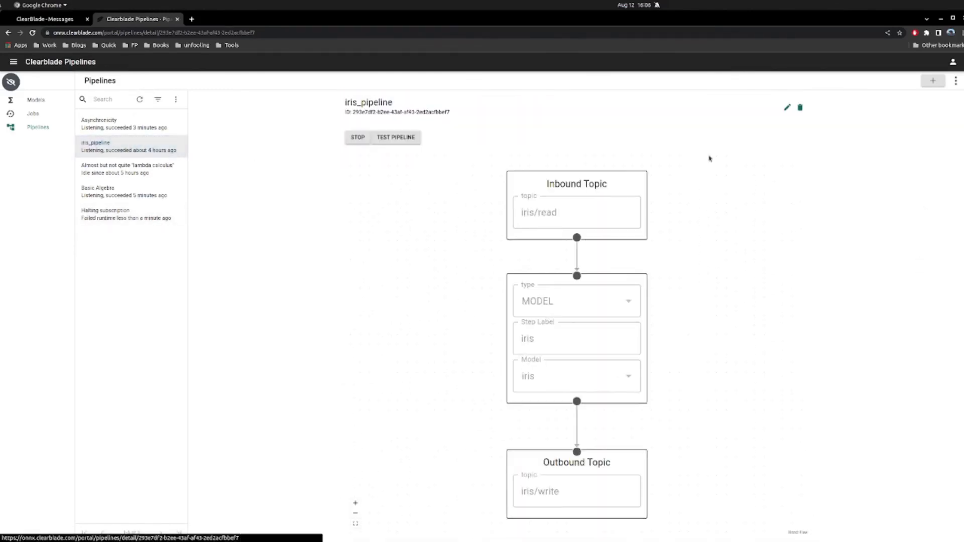
{"action": "left_click", "coordinate": [800, 108]}
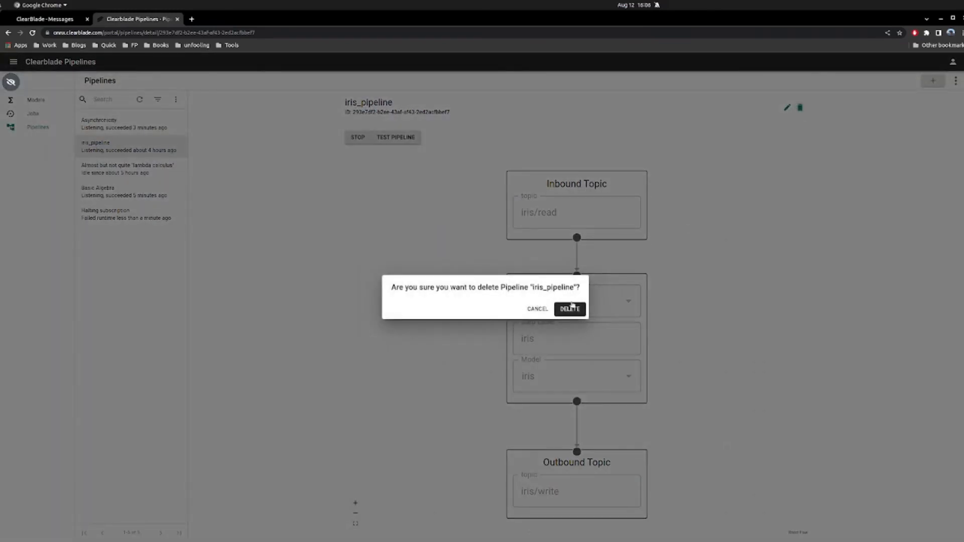
{"action": "left_click", "coordinate": [571, 308]}
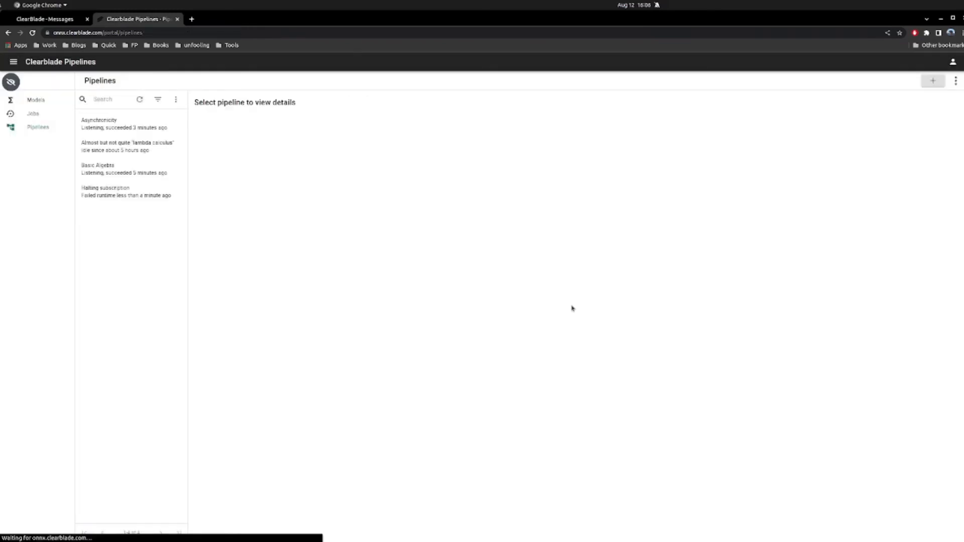
Create an inference pipeline from the iris model and start it.
{"action": "left_click", "coordinate": [51, 106]}
{"action": "left_click", "coordinate": [101, 125]}
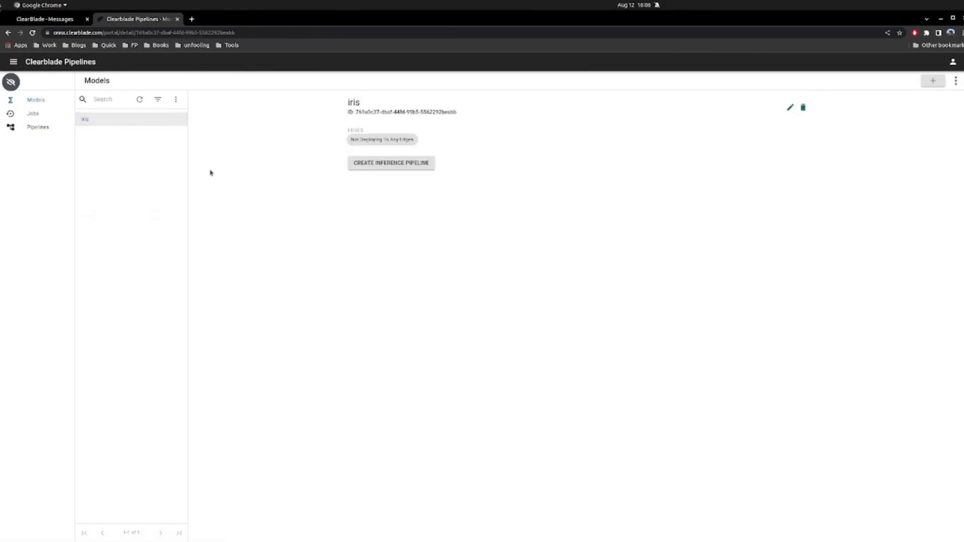
{"action": "left_click", "coordinate": [420, 163]}
{"action": "left_click", "coordinate": [579, 321]}
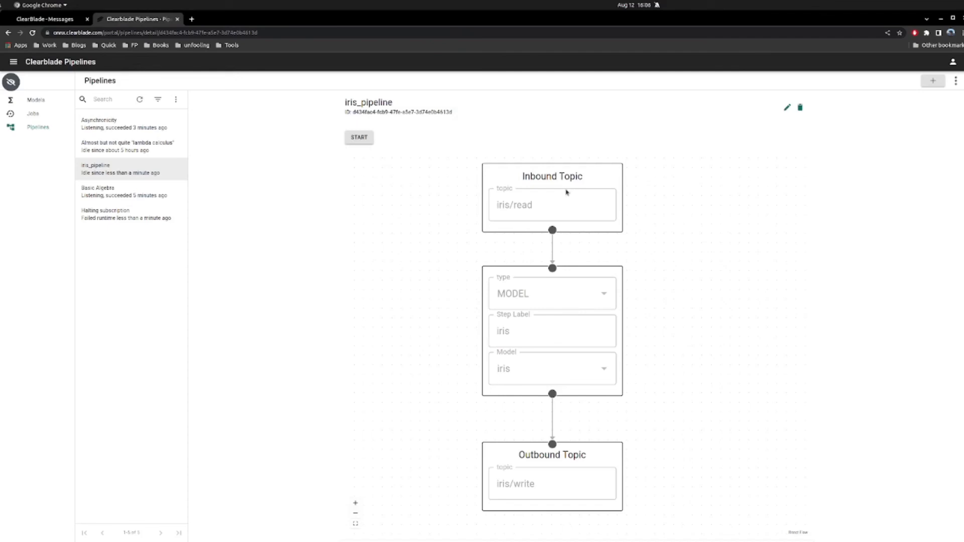
{"action": "left_click", "coordinate": [364, 137]}
{"action": "left_click", "coordinate": [569, 307]}
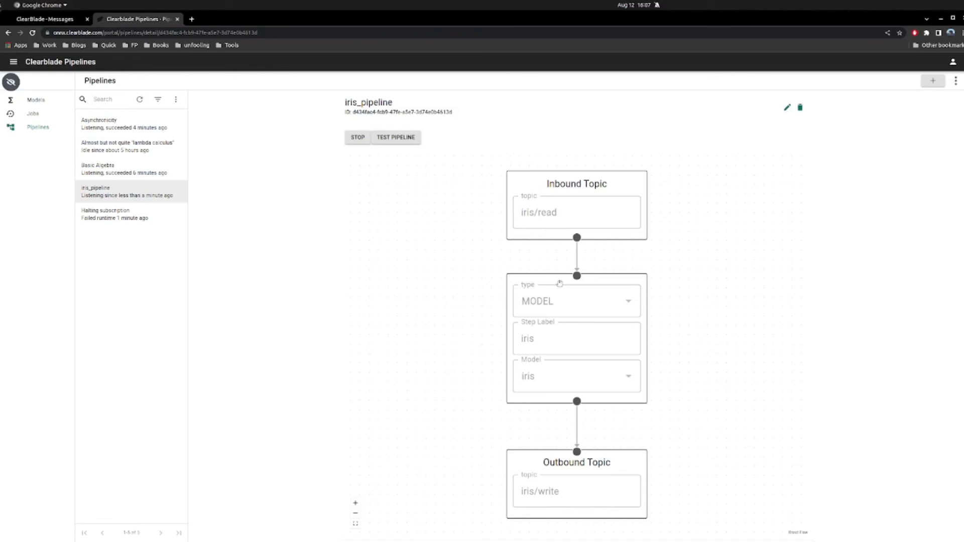
Send iris_pipeline a test input of nested number arrays, including the values 1.5, 2, 6 and 2, 66, 2, 4.
{"action": "left_click", "coordinate": [419, 137]}
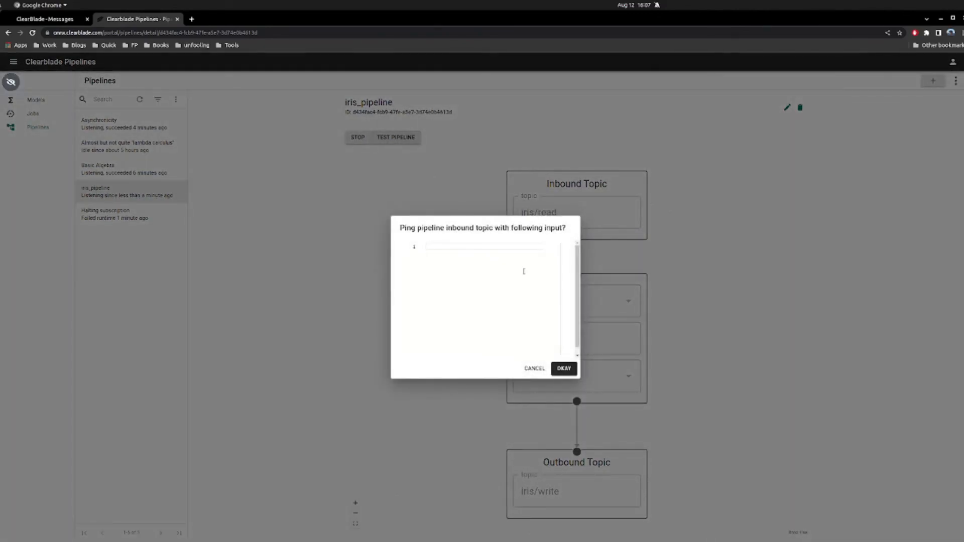
{"action": "type", "text": "[["}
{"action": "type", "text": "], ["}
{"action": "type", "text": "1.5, 2, 6"}
{"action": "type", "text": "], ["}
{"action": "type", "text": "2, 66, 2"}
{"action": "type", "text": ", 4"}
{"action": "left_click", "coordinate": [563, 368]}
Examine the newest iris_pipeline entry in the result history, going through both returned arrays and each class probability in the first one.
{"action": "scroll", "coordinate": [952, 286], "scroll_direction": "down", "scroll_amount": 3}
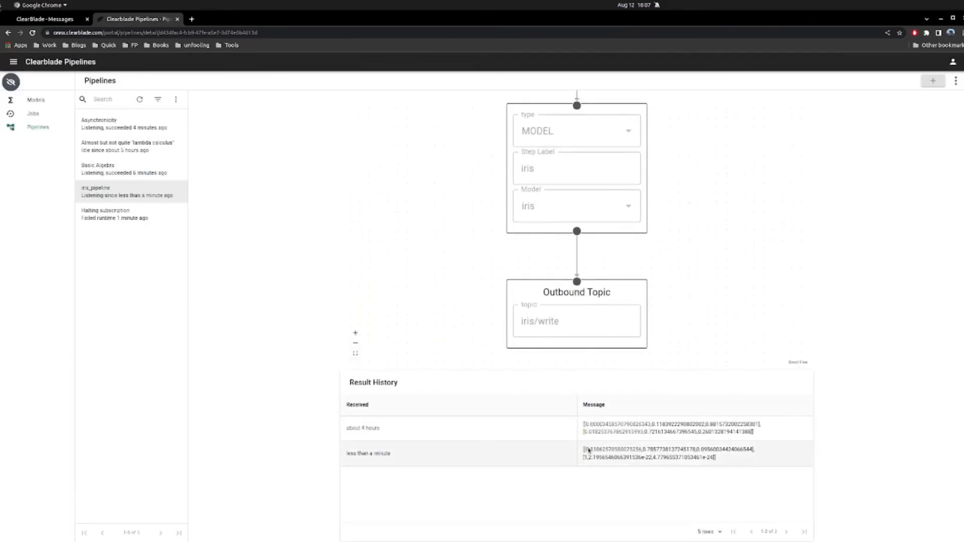
{"action": "mouse_move", "coordinate": [583, 454]}
{"action": "left_mouse_down"}
{"action": "mouse_move", "coordinate": [757, 454]}
{"action": "mouse_move", "coordinate": [616, 466]}
{"action": "mouse_move", "coordinate": [582, 458]}
{"action": "left_mouse_up"}
{"action": "left_click", "coordinate": [758, 464]}
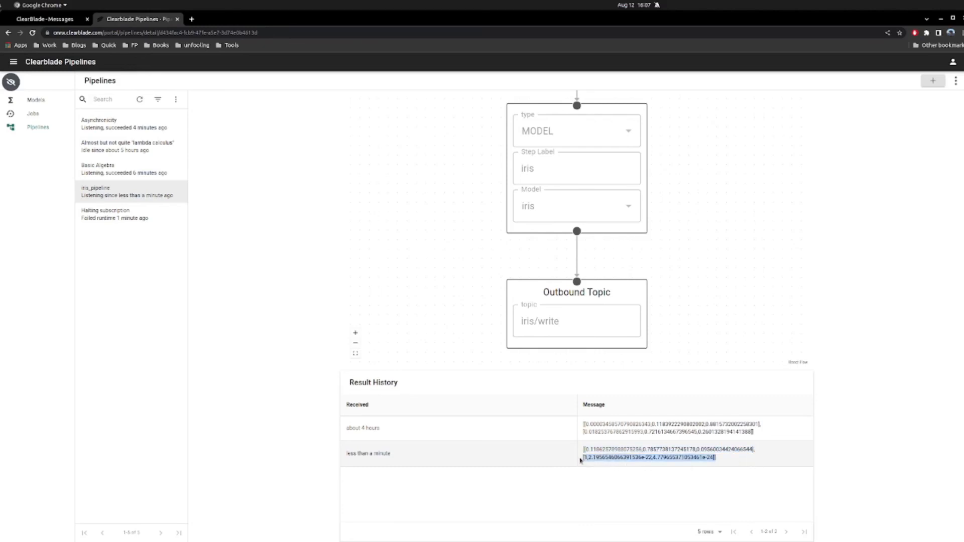
{"action": "left_click", "coordinate": [637, 501]}
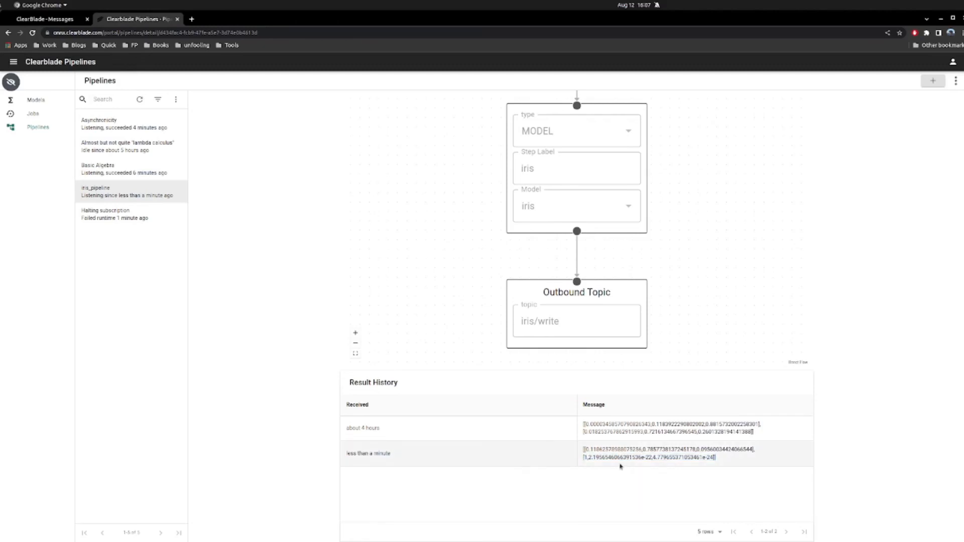
{"action": "left_click_drag", "start_coordinate": [590, 451], "coordinate": [754, 450]}
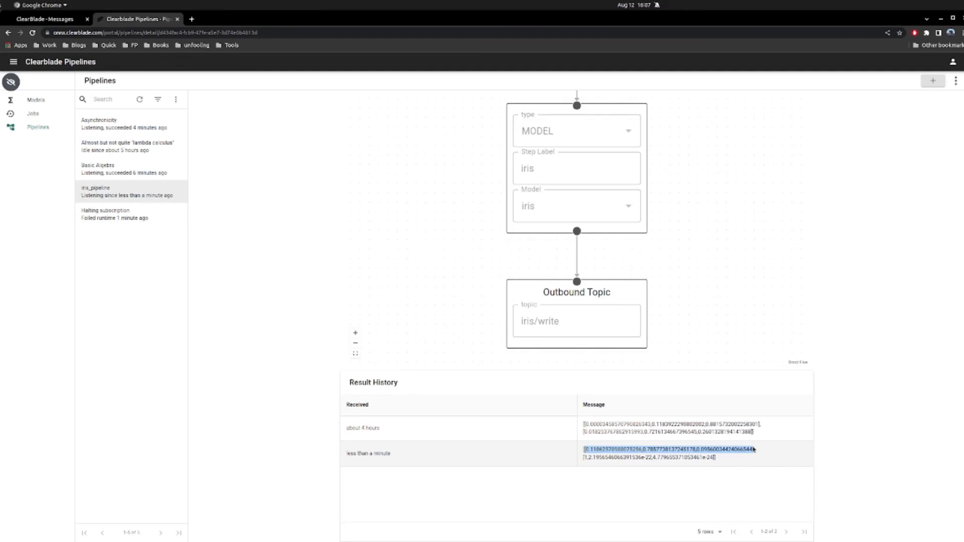
{"action": "left_click_drag", "start_coordinate": [586, 452], "coordinate": [641, 452]}
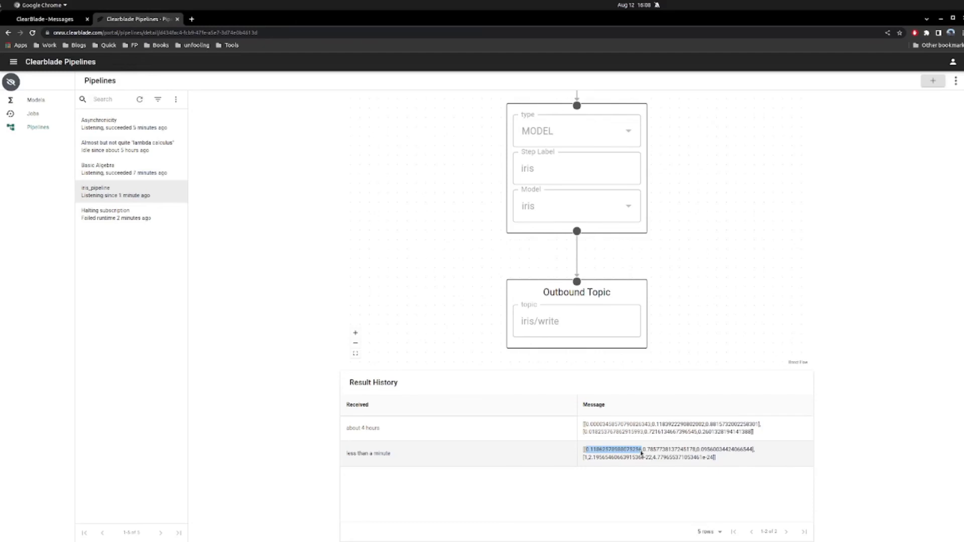
{"action": "left_click_drag", "start_coordinate": [641, 453], "coordinate": [697, 455]}
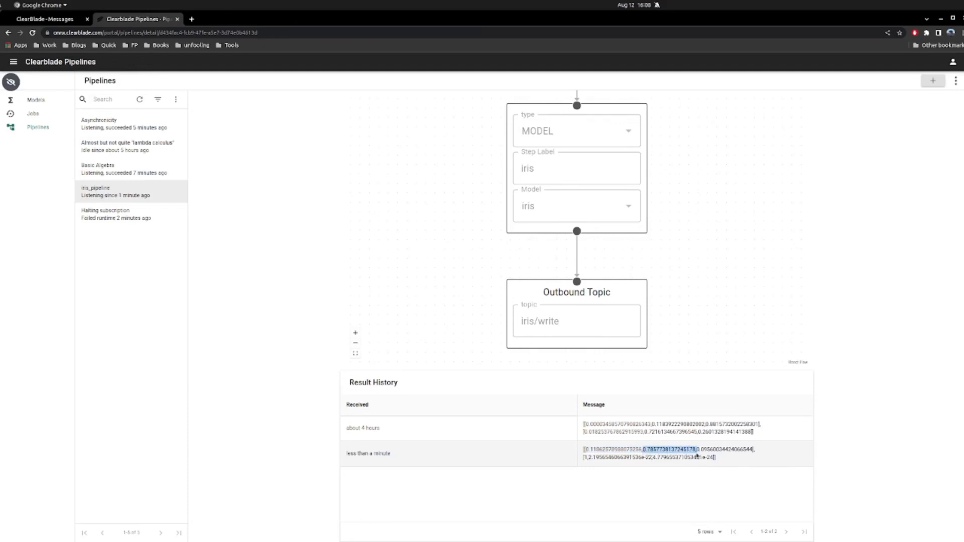
{"action": "left_click_drag", "start_coordinate": [697, 455], "coordinate": [749, 453]}
{"action": "right_click", "coordinate": [749, 453]}
{"action": "left_click", "coordinate": [765, 456]}
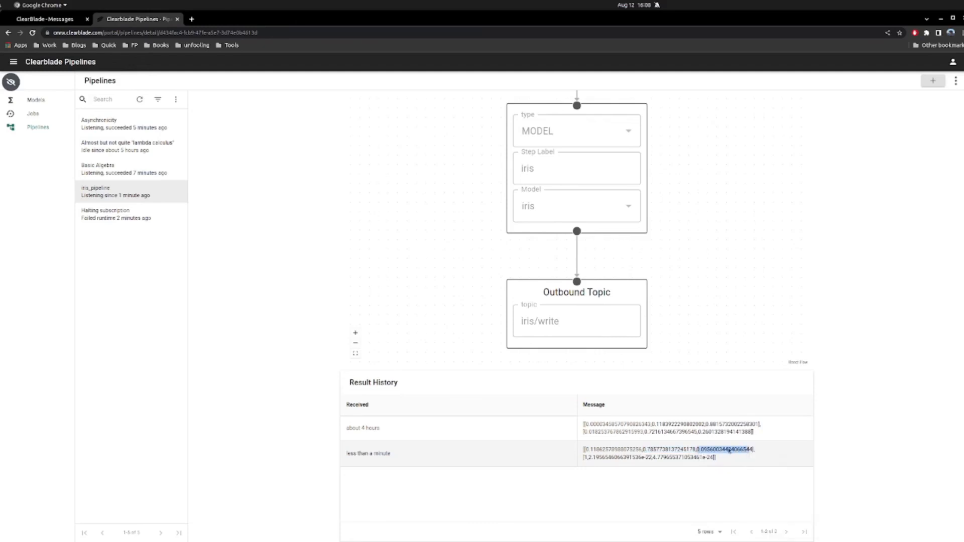
{"action": "left_click", "coordinate": [850, 406]}
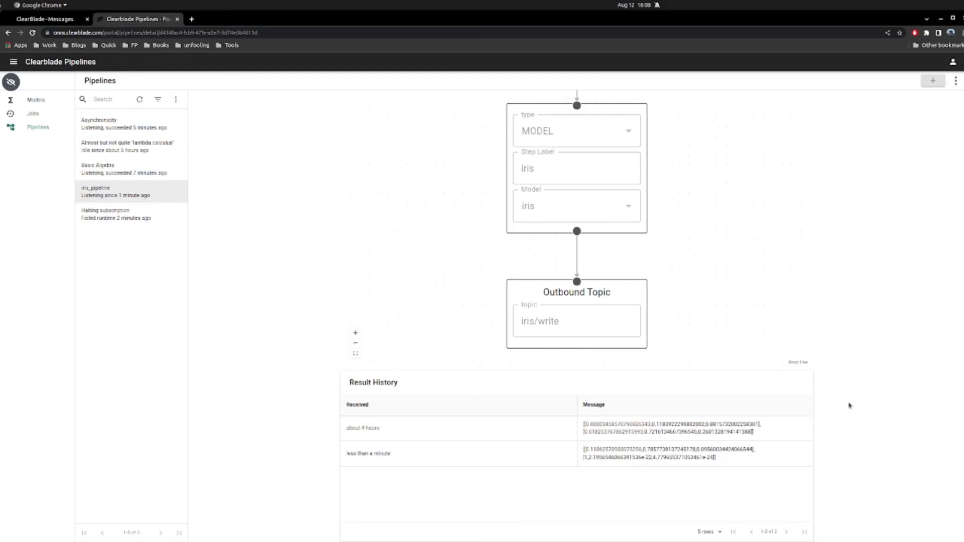